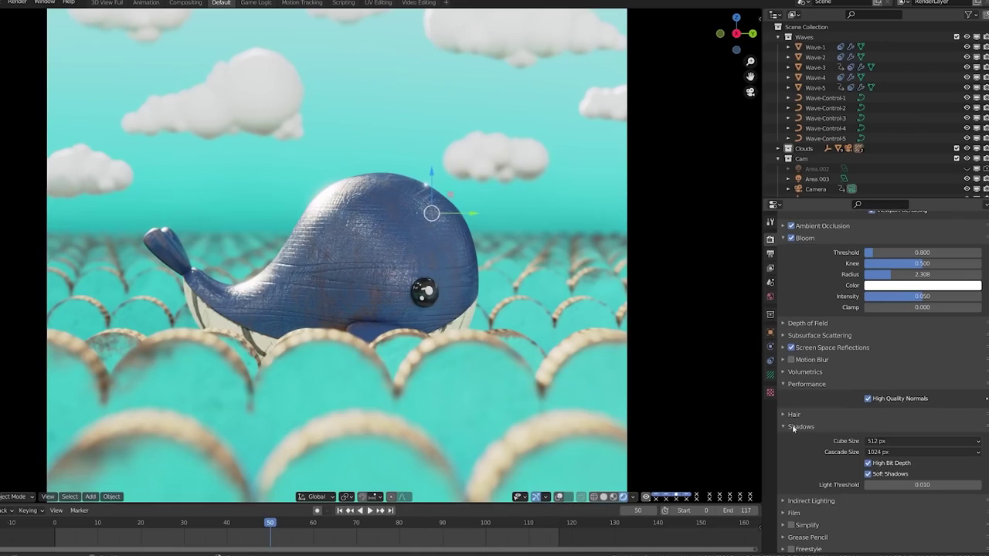
- Expand Depth of Field and lower the camera F-Stop to blur the gear's background more
{"action": "scroll", "coordinate": [788, 371], "scroll_direction": "up", "scroll_amount": 4}
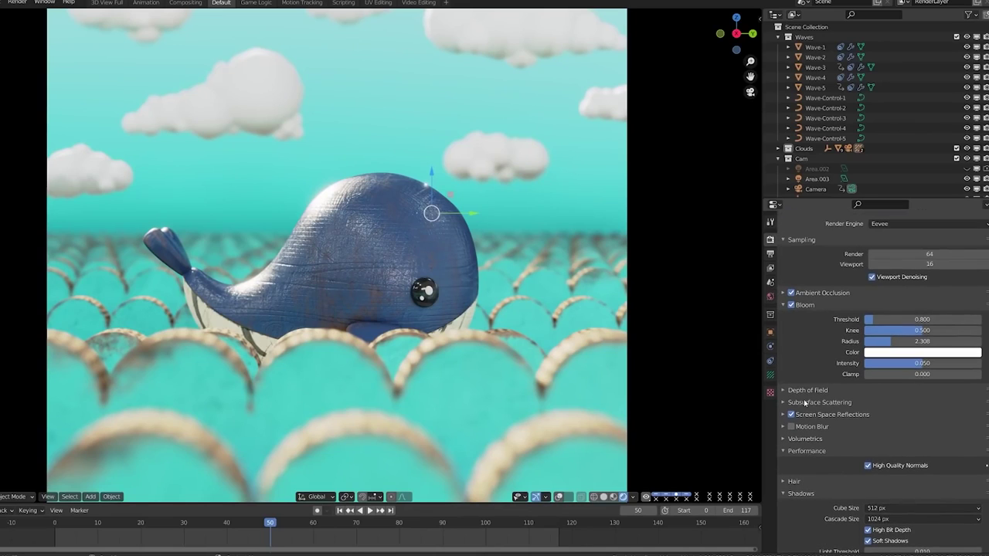
{"action": "left_click", "coordinate": [782, 391]}
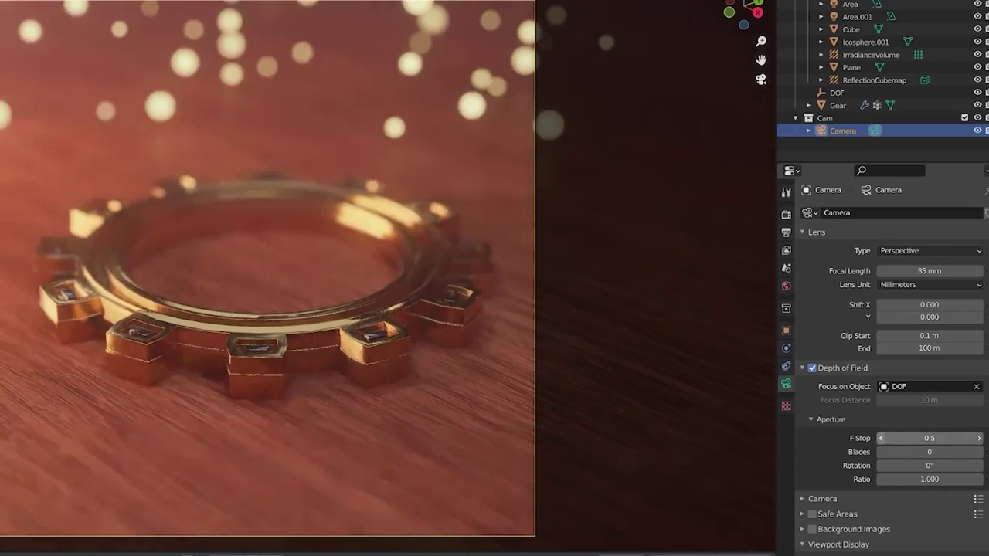
{"action": "left_click", "coordinate": [879, 438]}
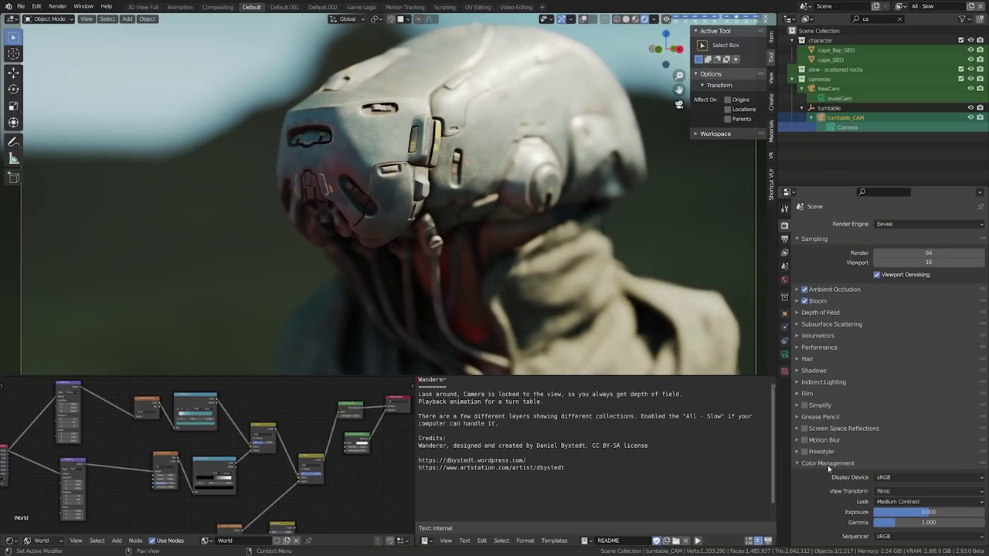
- Raise the depth-of-field Sprite Threshold to 4.18 and orbit in toward the tree creature
{"action": "scroll", "coordinate": [468, 276], "scroll_direction": "up", "scroll_amount": 4}
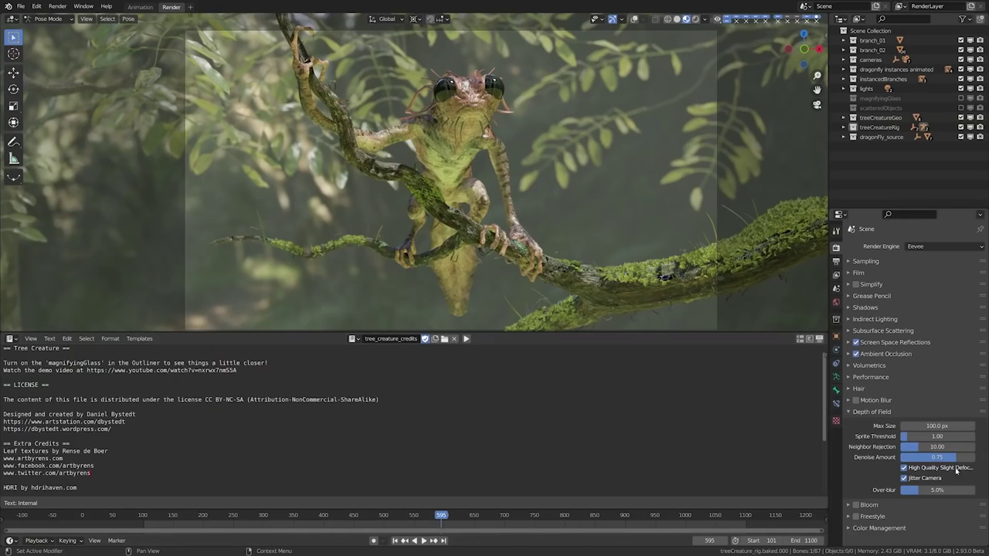
{"action": "left_click_drag", "start_coordinate": [926, 437], "coordinate": [936, 446]}
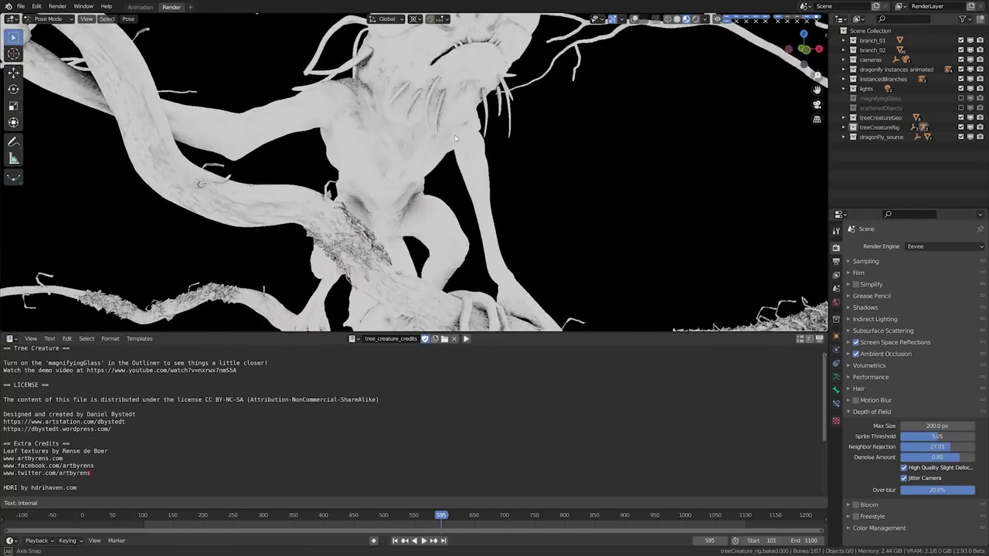
{"action": "middle_click_drag", "start_coordinate": [355, 133], "coordinate": [383, 121]}
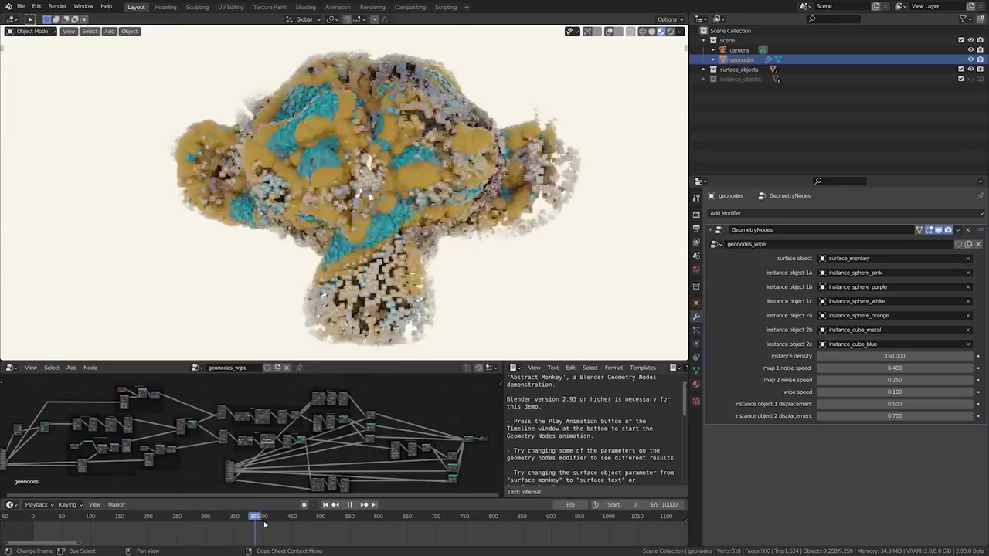
- Zoom, pan and orbit through the monkey, Still Life, bouncing-cube bucket and pond demo scenes
{"action": "scroll", "coordinate": [402, 242], "scroll_direction": "up", "scroll_amount": 10}
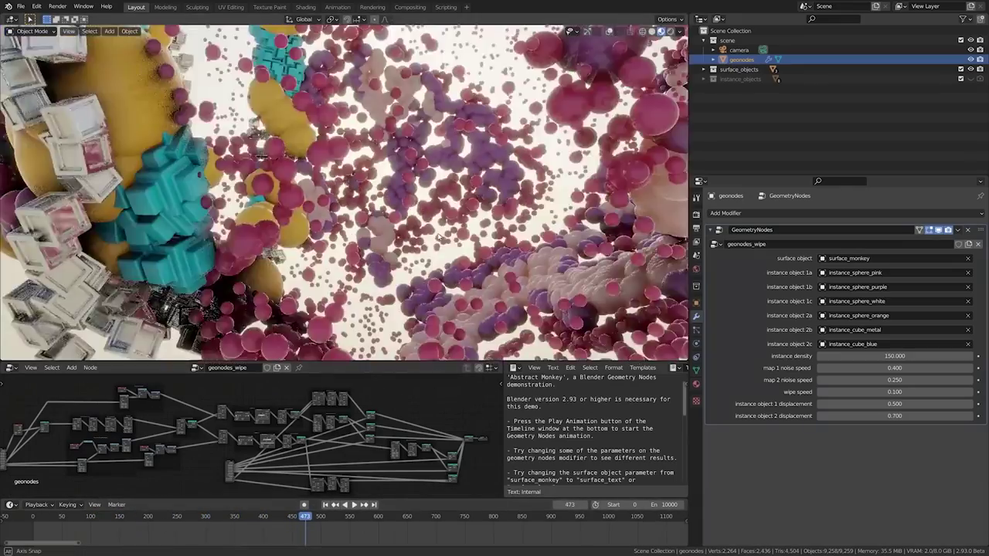
{"action": "middle_click_drag", "start_coordinate": [398, 245], "coordinate": [421, 240]}
{"action": "scroll", "coordinate": [402, 242], "scroll_direction": "down", "scroll_amount": 8}
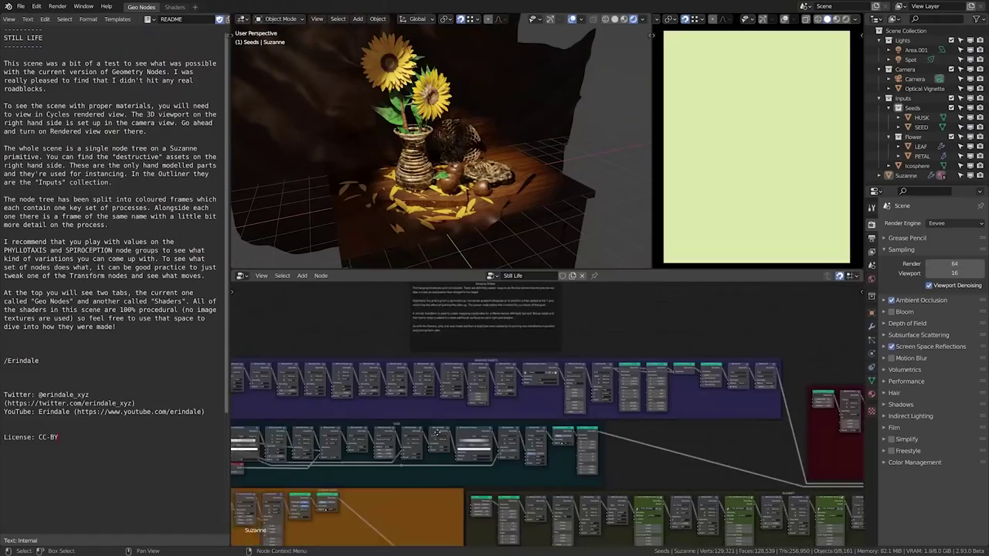
{"action": "middle_click_drag", "start_coordinate": [556, 443], "coordinate": [523, 372]}
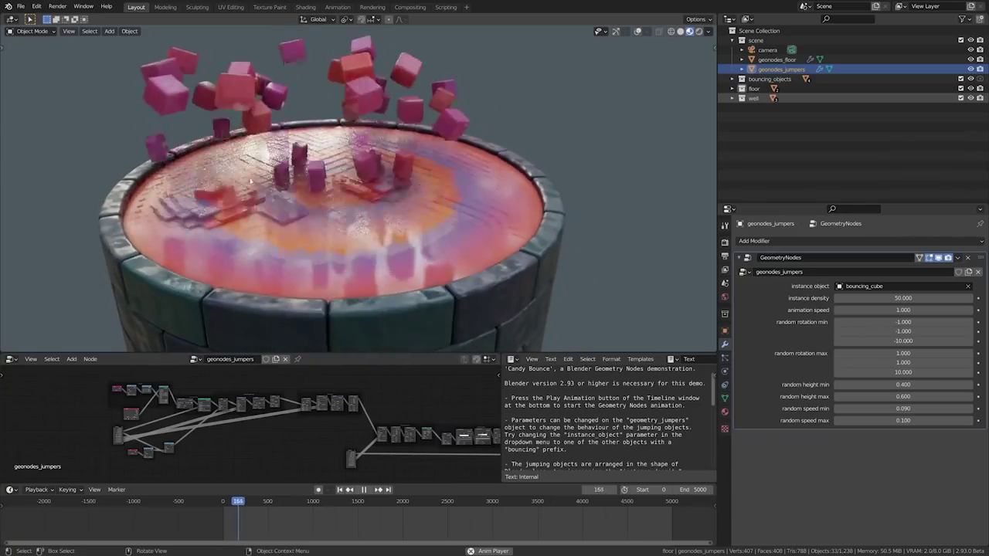
{"action": "middle_click_drag", "start_coordinate": [263, 139], "coordinate": [293, 166]}
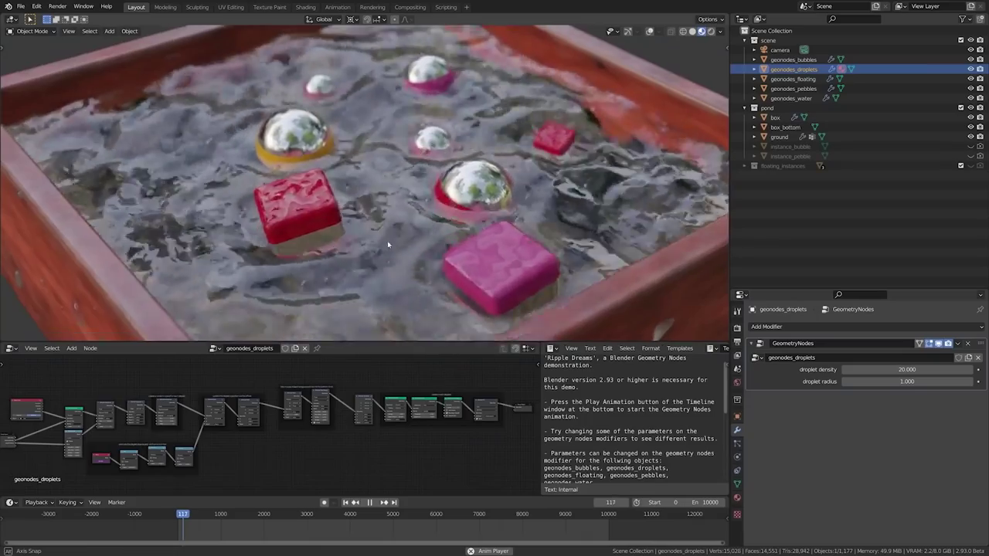
{"action": "middle_click_drag", "start_coordinate": [362, 293], "coordinate": [249, 156]}
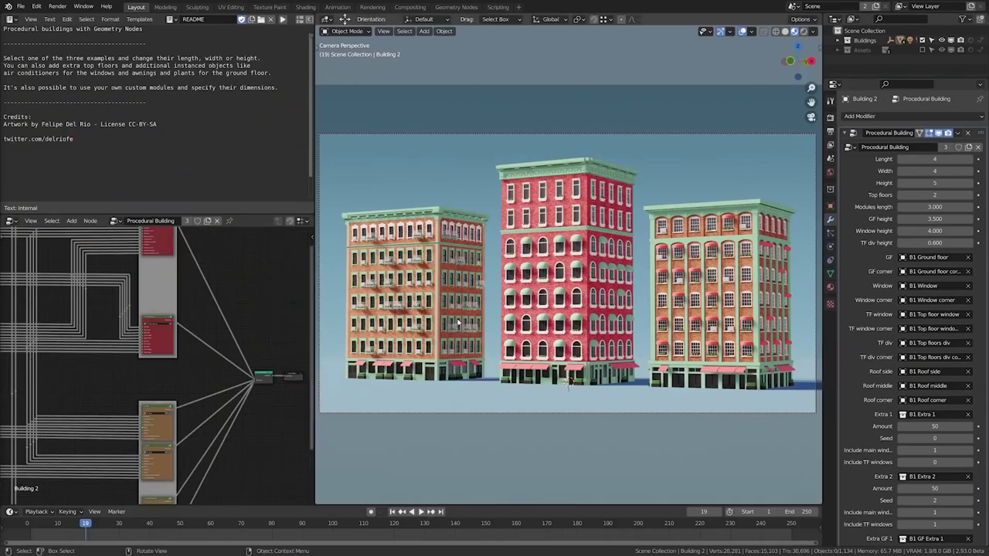
- Make Building 2 longer and wider and lower its height to 3
{"action": "left_click", "coordinate": [970, 159]}
{"action": "left_click", "coordinate": [970, 171]}
{"action": "left_click", "coordinate": [970, 170]}
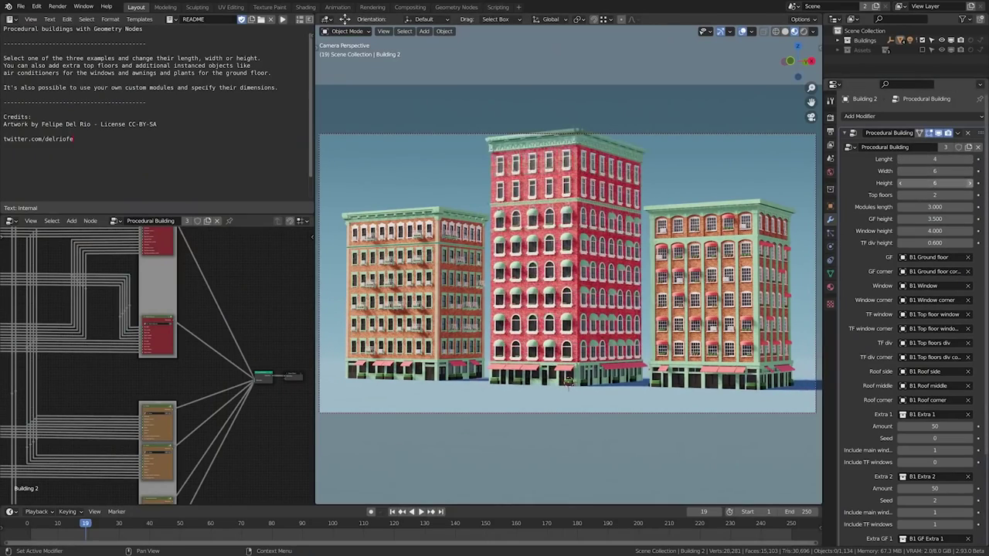
{"action": "left_click", "coordinate": [900, 183]}
{"action": "left_click", "coordinate": [900, 183]}
{"action": "left_click", "coordinate": [900, 183]}
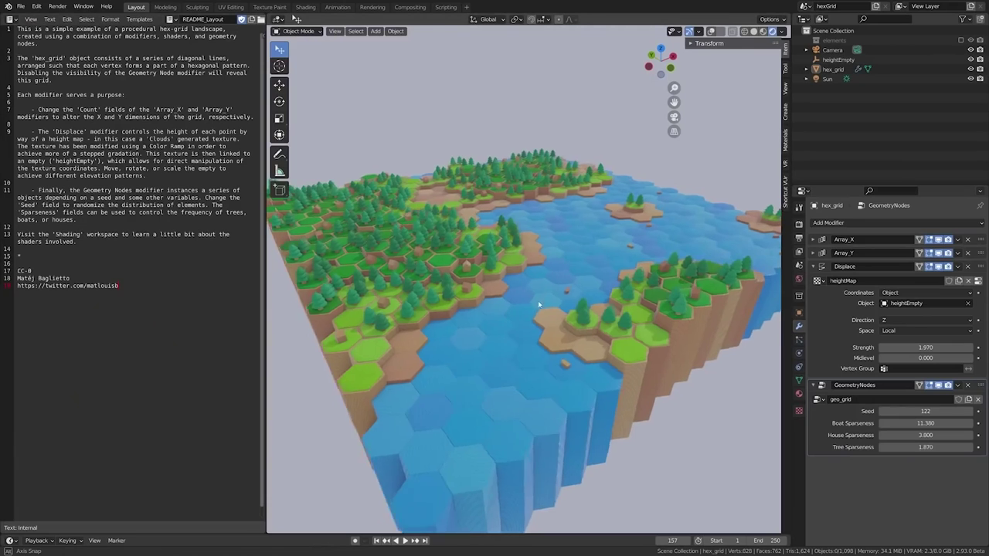
- Step the hex grid Seed up to 126 and the salad dish Seed up to 13
{"action": "left_click", "coordinate": [970, 413]}
{"action": "left_click", "coordinate": [970, 412]}
{"action": "left_click", "coordinate": [970, 412]}
{"action": "left_click", "coordinate": [970, 413]}
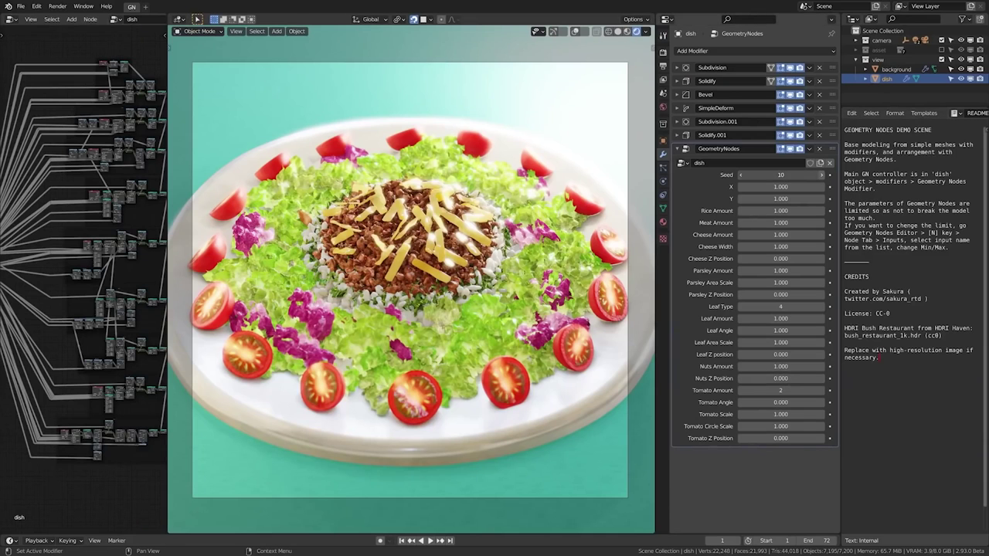
{"action": "left_click", "coordinate": [821, 175]}
{"action": "left_click", "coordinate": [822, 175]}
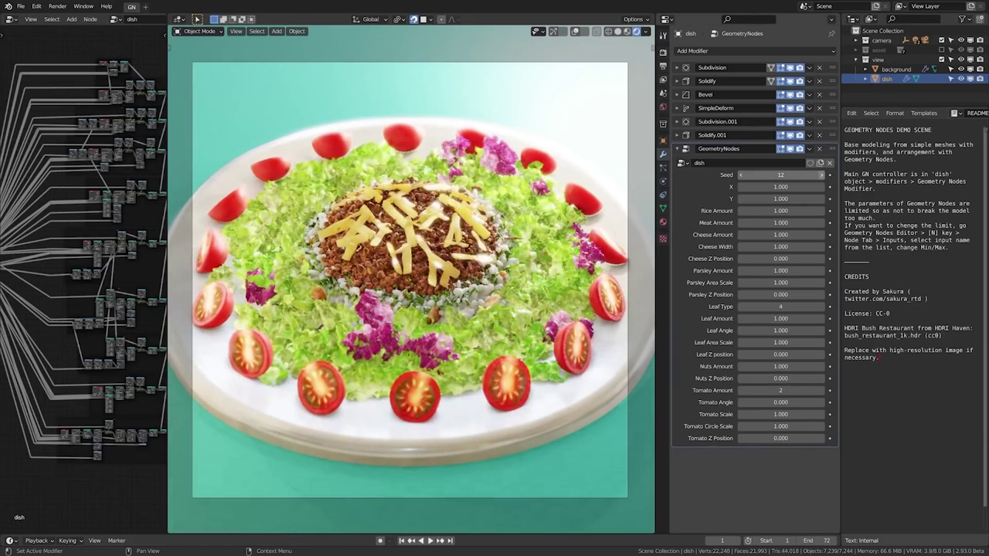
{"action": "left_click", "coordinate": [822, 175]}
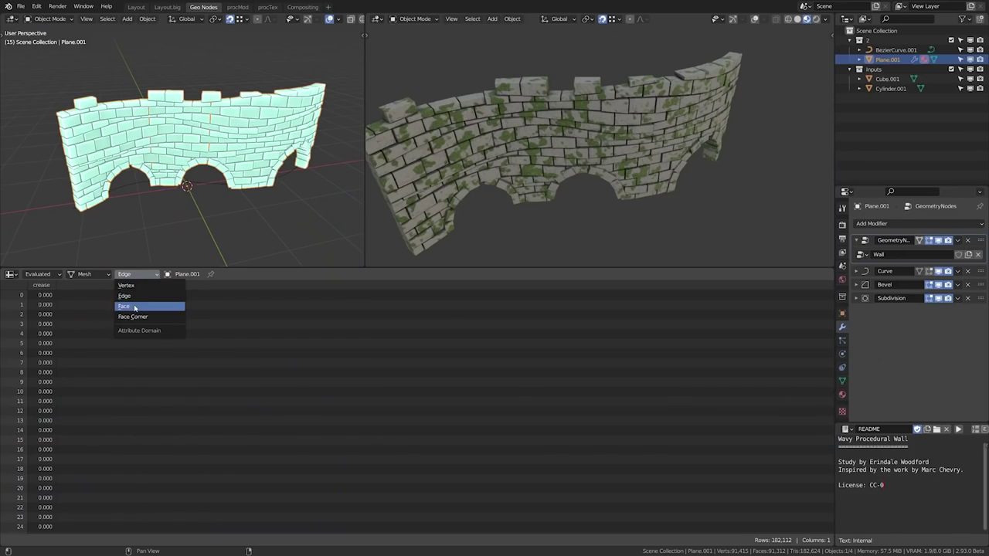
- List the wall's spreadsheet attributes per Face, then per Vertex
{"action": "left_click", "coordinate": [135, 308]}
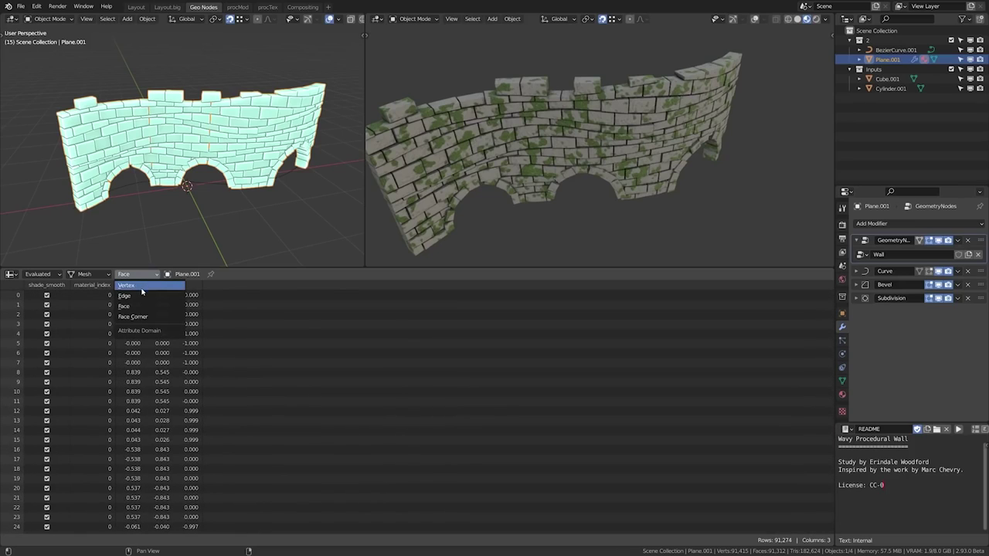
{"action": "left_click", "coordinate": [141, 285]}
{"action": "scroll", "coordinate": [115, 362], "scroll_direction": "down", "scroll_amount": 5}
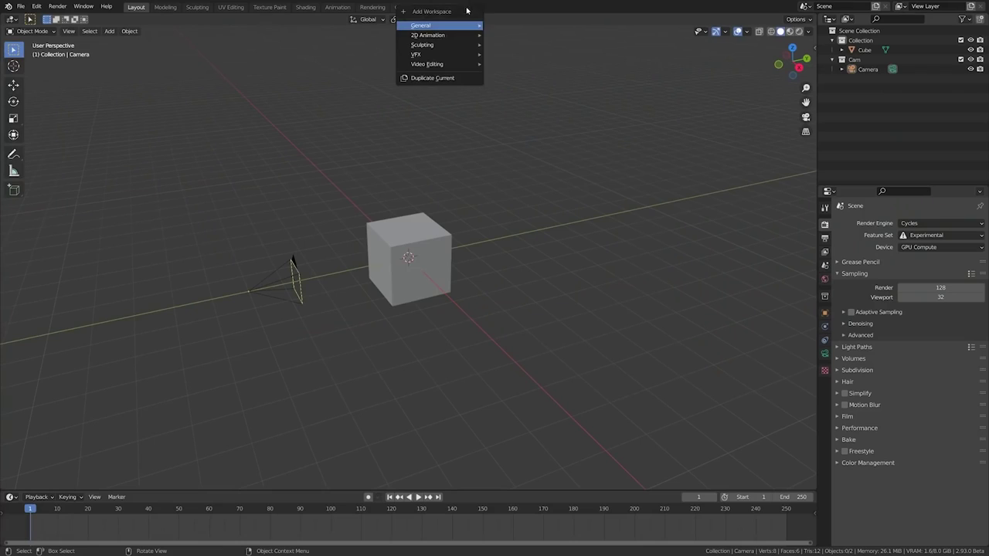
- Add a Geometry Nodes workspace and orbit to a side-on view of the default cube
{"action": "mouse_move", "coordinate": [466, 33]}
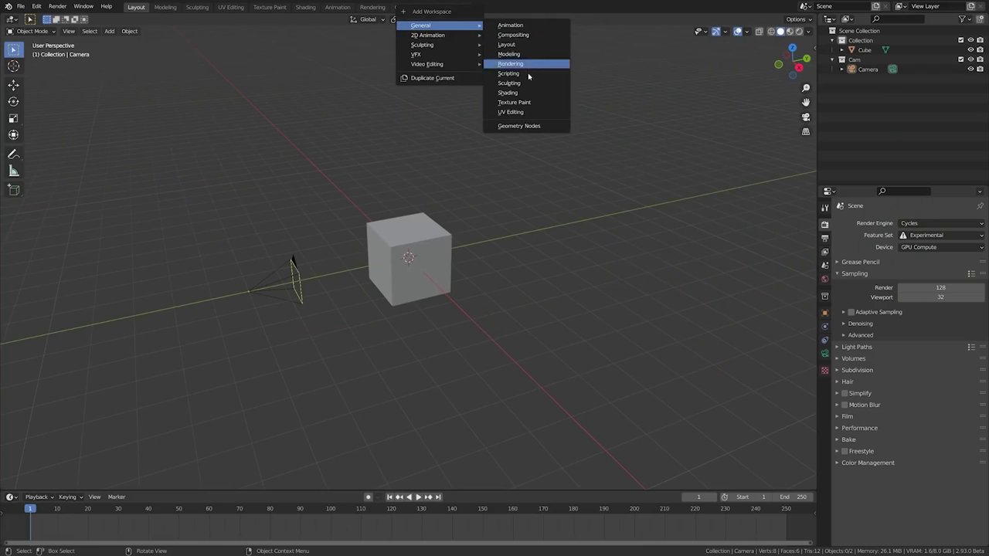
{"action": "left_click", "coordinate": [521, 126]}
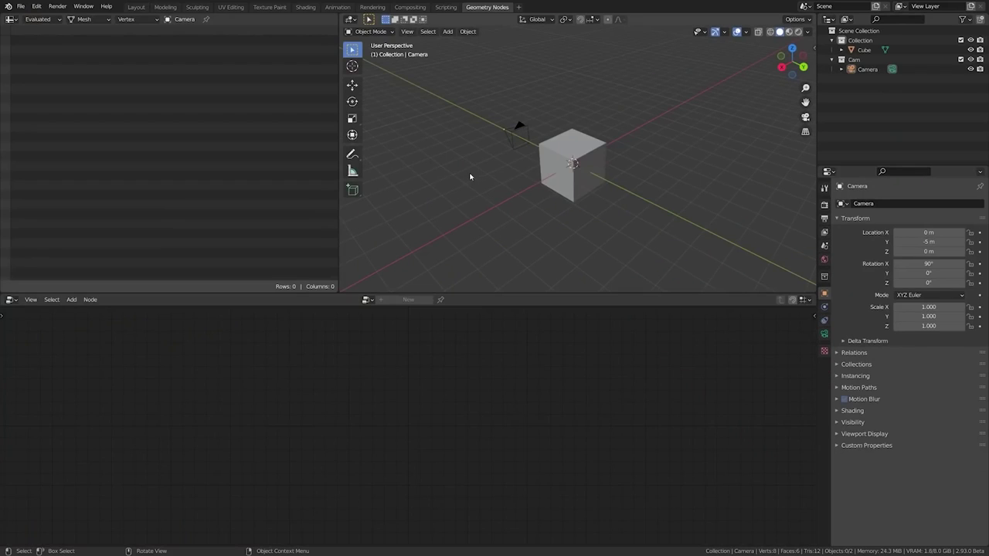
{"action": "middle_click_drag", "start_coordinate": [590, 217], "coordinate": [653, 176]}
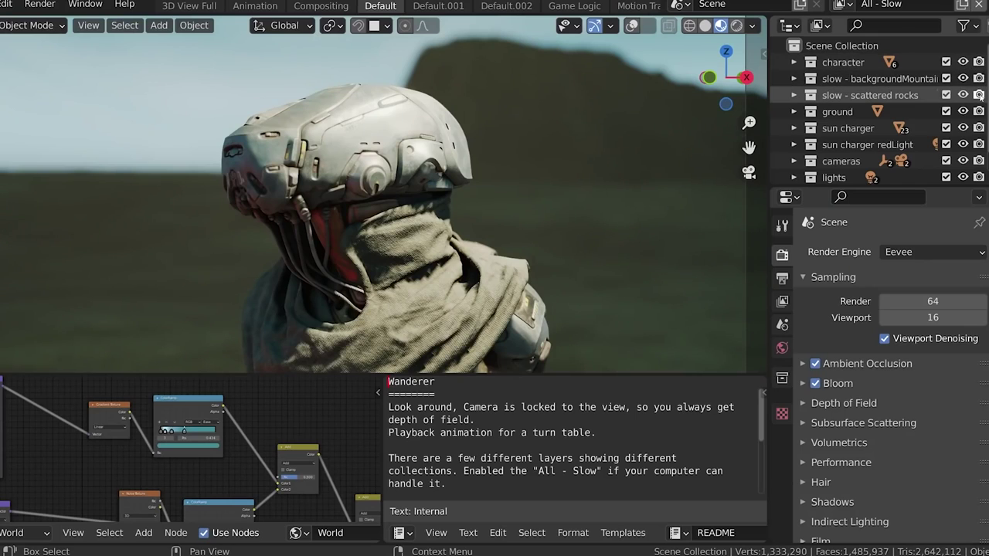
{"action": "left_click_drag", "start_coordinate": [733, 77], "coordinate": [718, 75]}
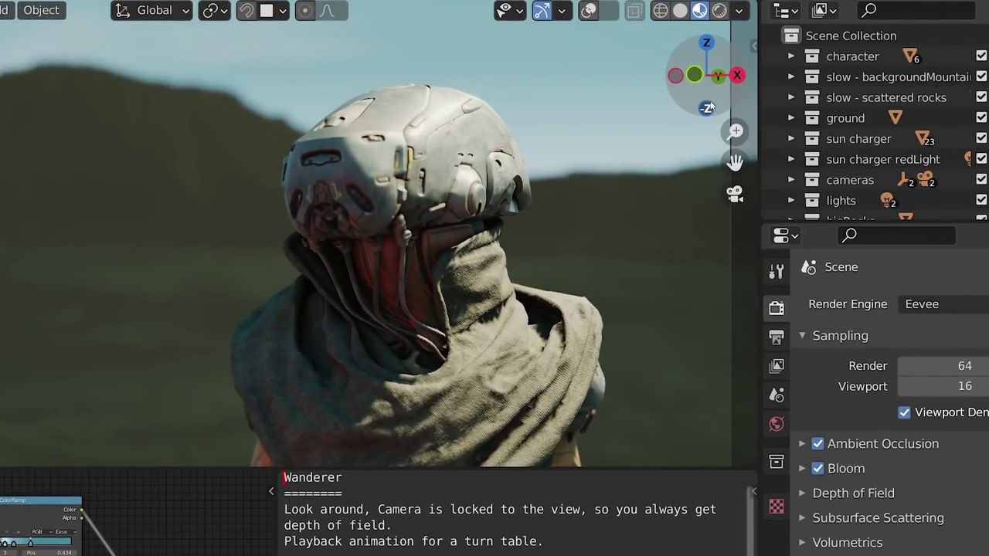
{"action": "mouse_move", "coordinate": [725, 96]}
{"action": "left_mouse_down"}
{"action": "mouse_move", "coordinate": [683, 96]}
{"action": "mouse_move", "coordinate": [720, 96]}
{"action": "left_mouse_up"}
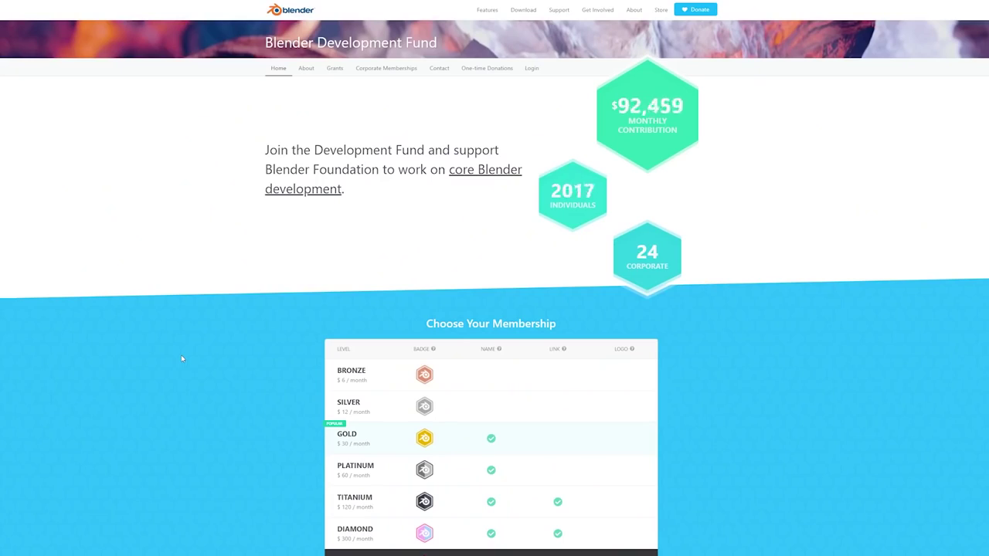
{"action": "scroll", "coordinate": [182, 359], "scroll_direction": "down", "scroll_amount": 2}
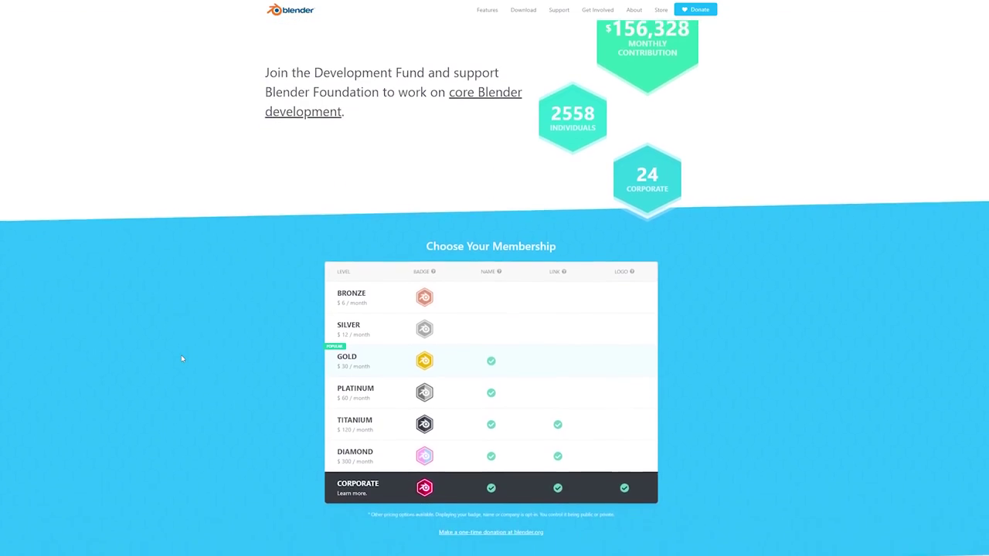
{"action": "scroll", "coordinate": [181, 358], "scroll_direction": "down", "scroll_amount": 2}
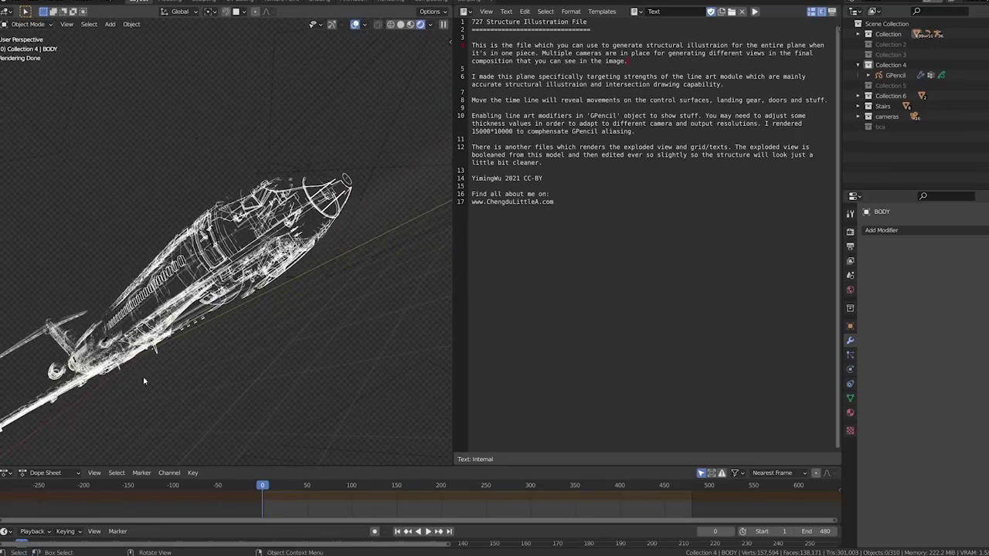
- Orbit around the 727 line-art plane, ending on a front-side view
{"action": "middle_click_drag", "start_coordinate": [144, 380], "coordinate": [394, 276]}
{"action": "middle_click_drag", "start_coordinate": [232, 317], "coordinate": [163, 409]}
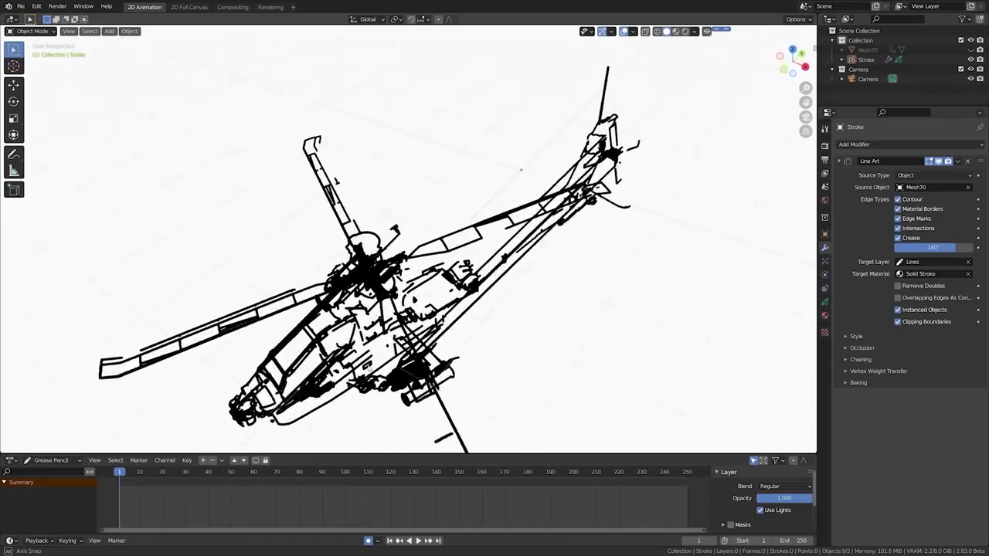
{"action": "middle_click_drag", "start_coordinate": [521, 169], "coordinate": [445, 186]}
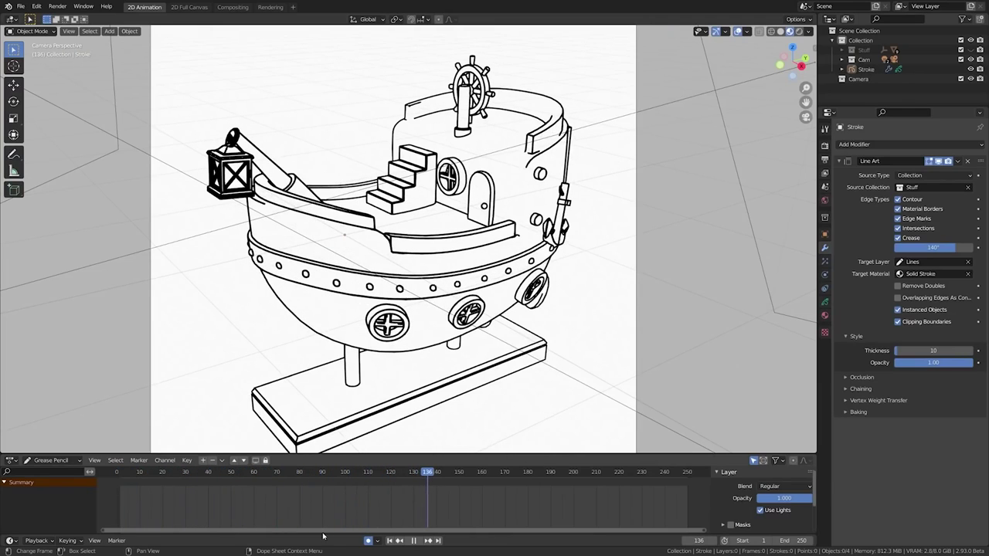
- Select a range of timeline keyframes and fill the hair region with colour
{"action": "left_click_drag", "start_coordinate": [137, 508], "coordinate": [688, 491]}
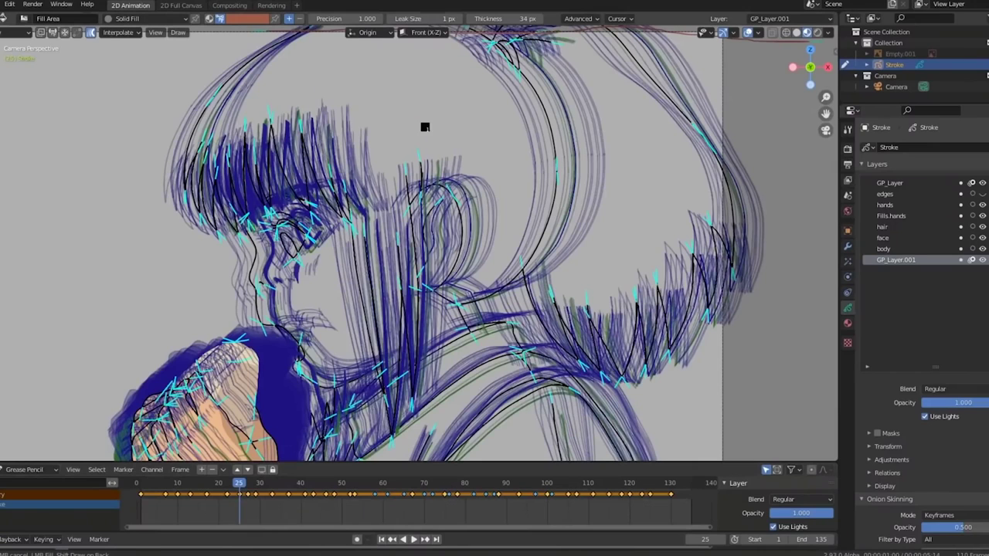
{"action": "left_click", "coordinate": [424, 127]}
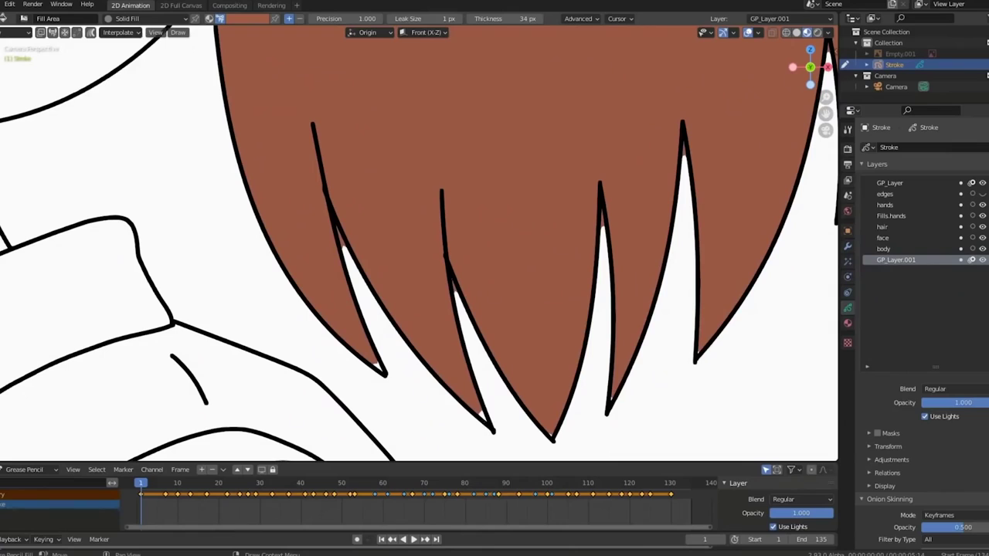
{"action": "scroll", "coordinate": [589, 280], "scroll_direction": "down", "scroll_amount": 8}
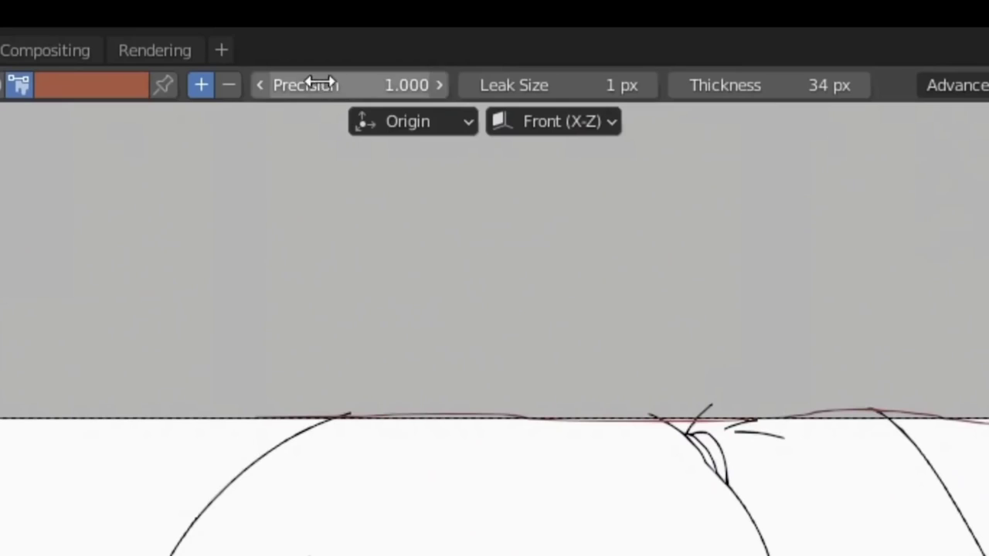
- Raise the Fill tool Precision to 3.237 and fill the back hair solid brown
{"action": "left_click_drag", "start_coordinate": [321, 83], "coordinate": [408, 88]}
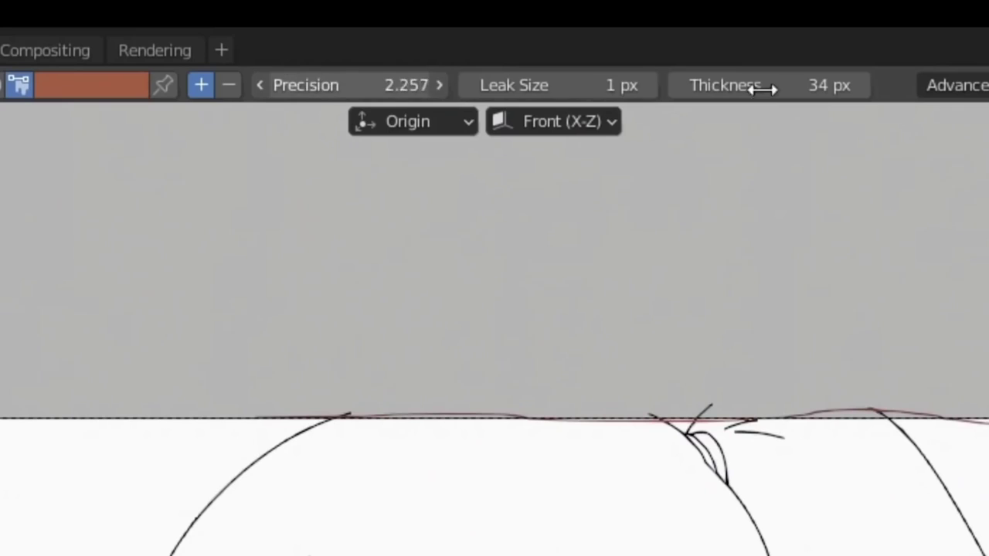
{"action": "left_click_drag", "start_coordinate": [761, 89], "coordinate": [987, 87]}
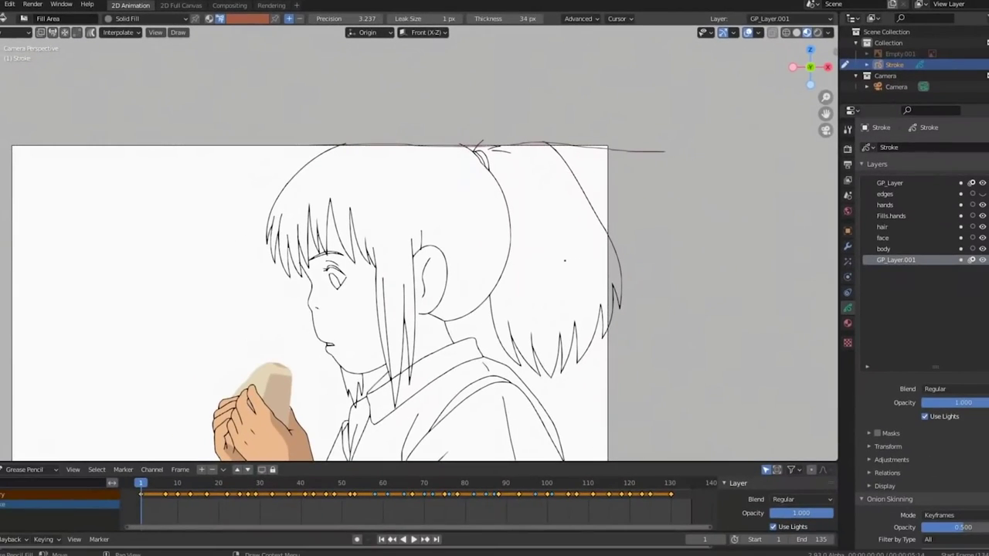
{"action": "left_click", "coordinate": [564, 261]}
{"action": "scroll", "coordinate": [499, 336], "scroll_direction": "up", "scroll_amount": 6}
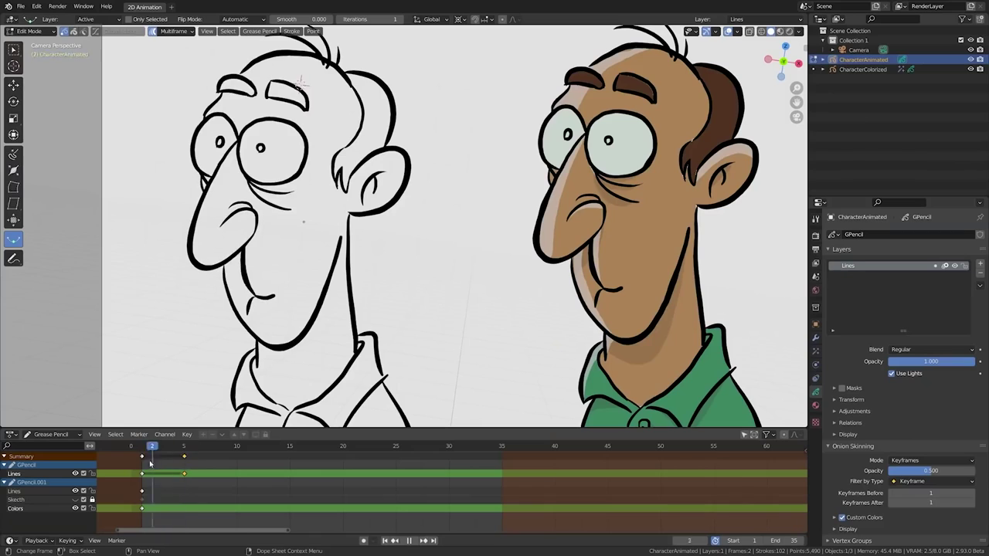
- Add a keyframe and interpolate blended in-between strokes between the digit keyframes, scrubbing the result
{"action": "key", "text": "i"}
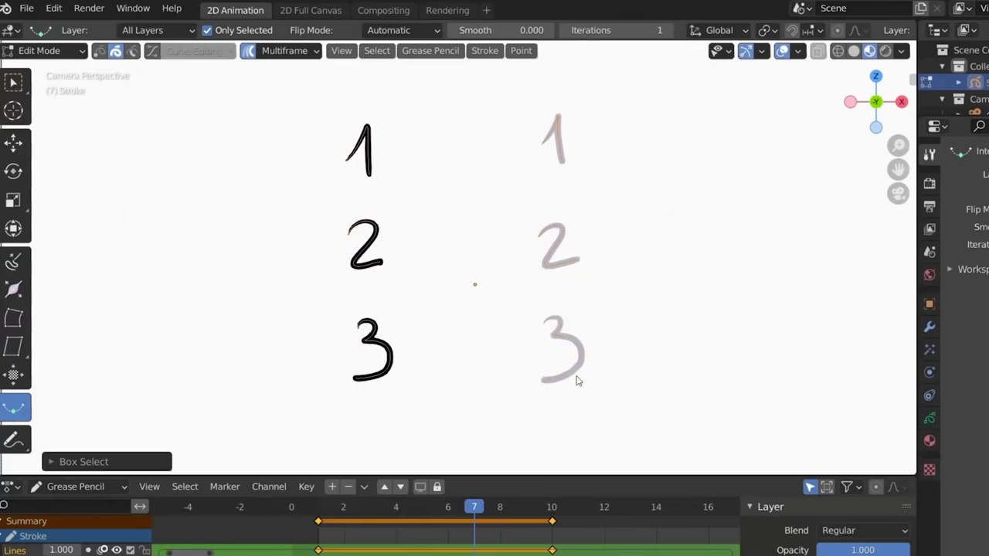
{"action": "mouse_move", "coordinate": [576, 379]}
{"action": "left_mouse_down"}
{"action": "mouse_move", "coordinate": [386, 393]}
{"action": "mouse_move", "coordinate": [523, 379]}
{"action": "left_mouse_up"}
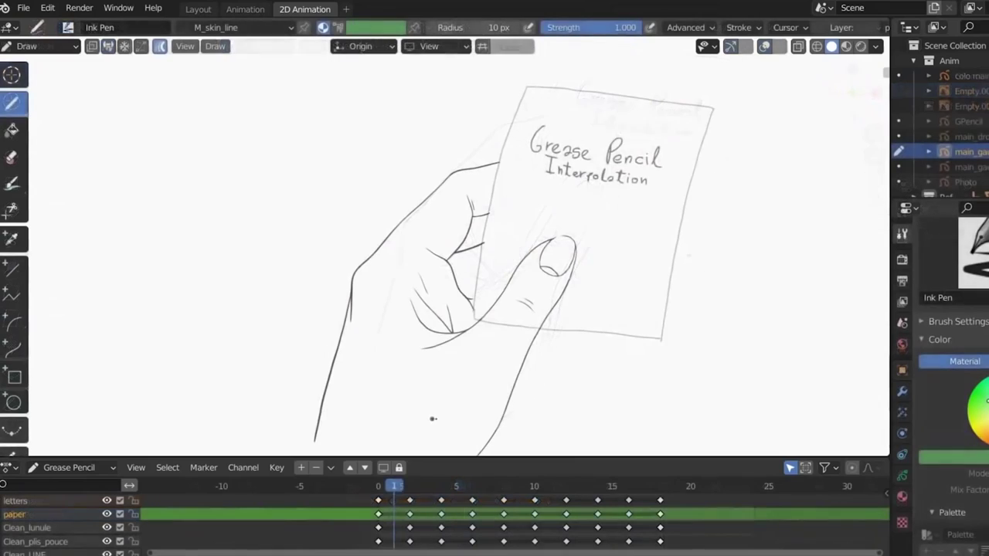
{"action": "mouse_move", "coordinate": [431, 419]}
{"action": "left_mouse_down"}
{"action": "mouse_move", "coordinate": [610, 417]}
{"action": "mouse_move", "coordinate": [444, 411]}
{"action": "left_mouse_up"}
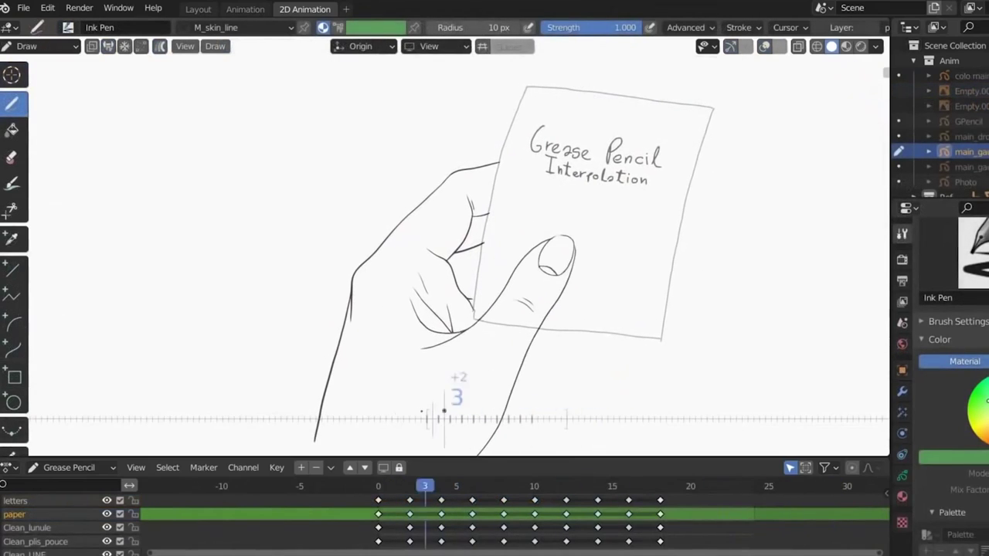
{"action": "mouse_move", "coordinate": [358, 417]}
{"action": "left_mouse_down"}
{"action": "mouse_move", "coordinate": [583, 417]}
{"action": "mouse_move", "coordinate": [371, 418]}
{"action": "left_mouse_up"}
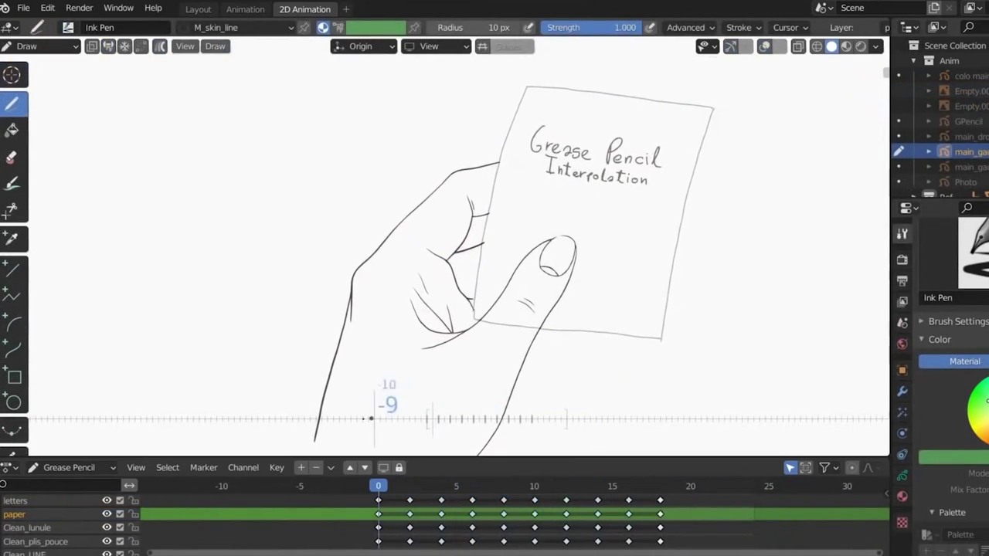
- Export the character drawing as a PDF and open it to view the artwork
{"action": "left_click", "coordinate": [20, 6]}
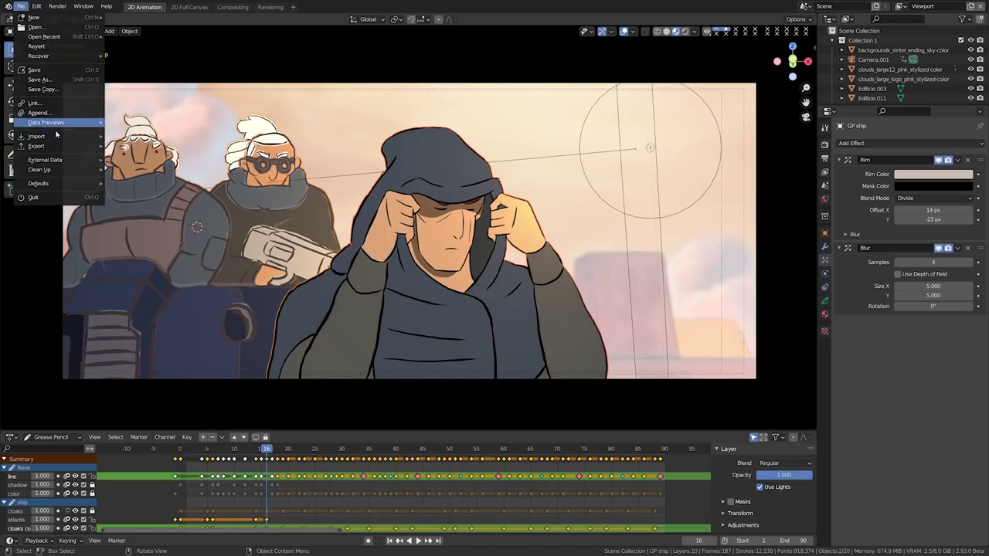
{"action": "mouse_move", "coordinate": [61, 146]}
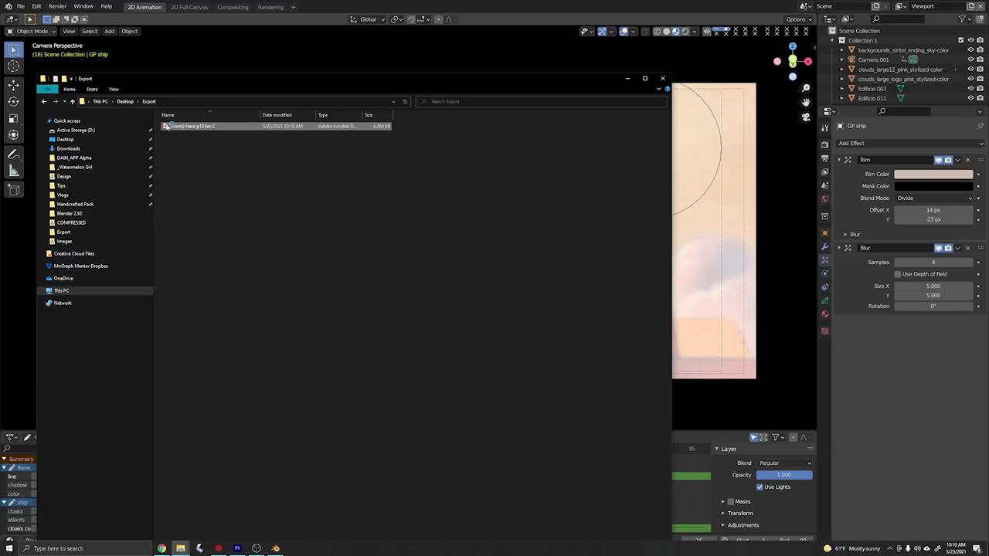
{"action": "double_click", "coordinate": [165, 126]}
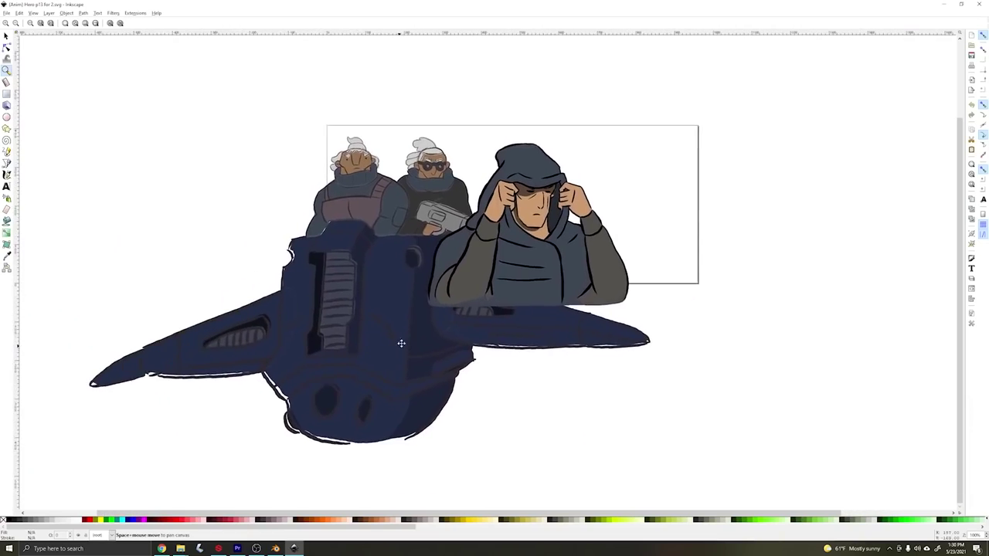
{"action": "mouse_move", "coordinate": [400, 342]}
{"action": "middle_mouse_down"}
{"action": "mouse_move", "coordinate": [358, 364]}
{"action": "mouse_move", "coordinate": [412, 376]}
{"action": "middle_mouse_up"}
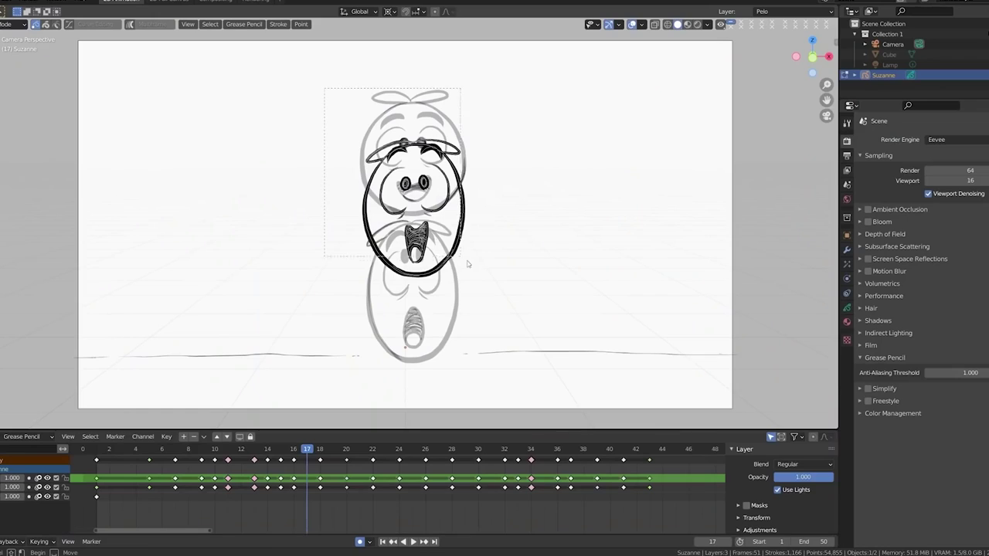
- Box-select the head outline and face strokes and move them up about 0.159 m
{"action": "left_click_drag", "start_coordinate": [463, 260], "coordinate": [448, 268]}
{"action": "key", "text": "g"}
{"action": "key", "text": "y"}
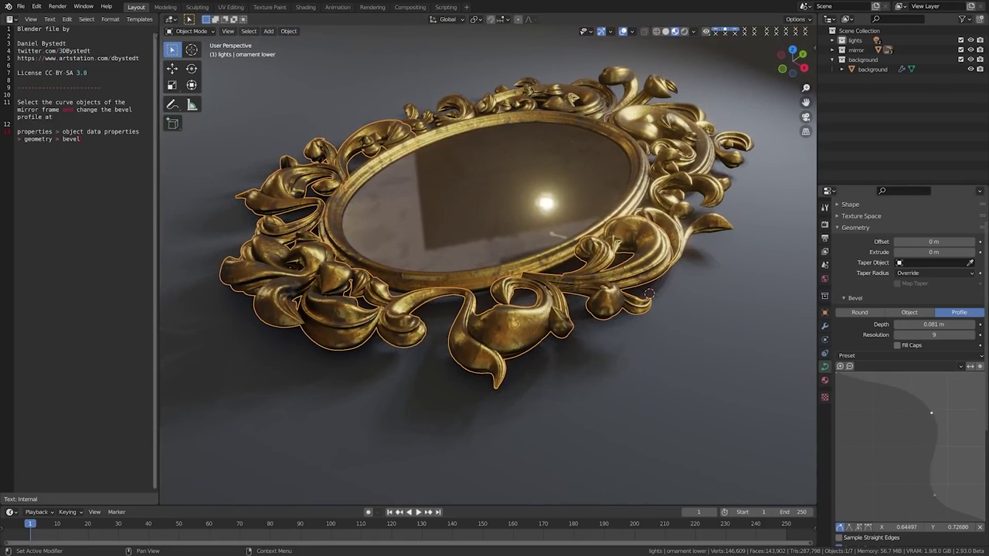
- Reshape the mirror ornaments' bevel Profile curve, then show the Monster's UV Smooth options
{"action": "left_click_drag", "start_coordinate": [931, 413], "coordinate": [901, 419]}
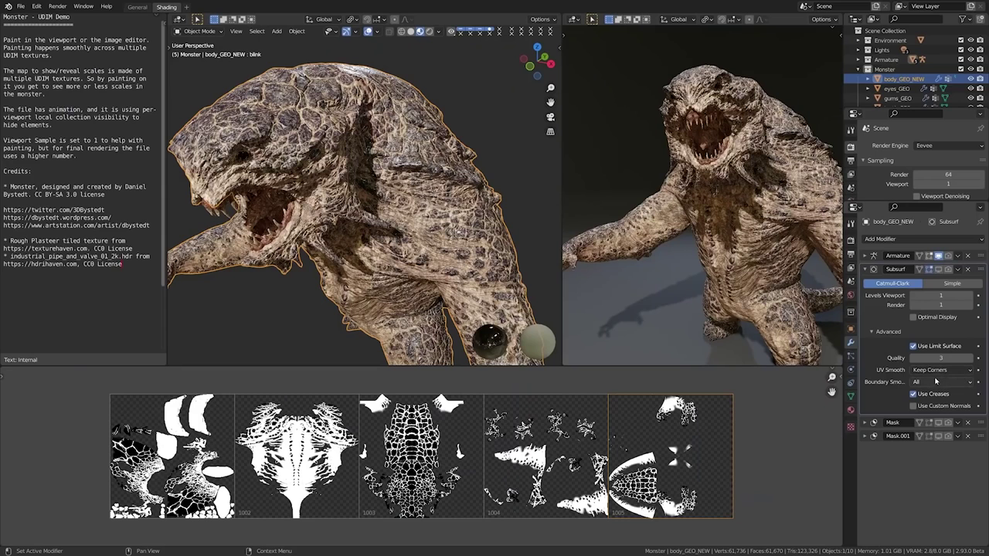
{"action": "left_click", "coordinate": [939, 371]}
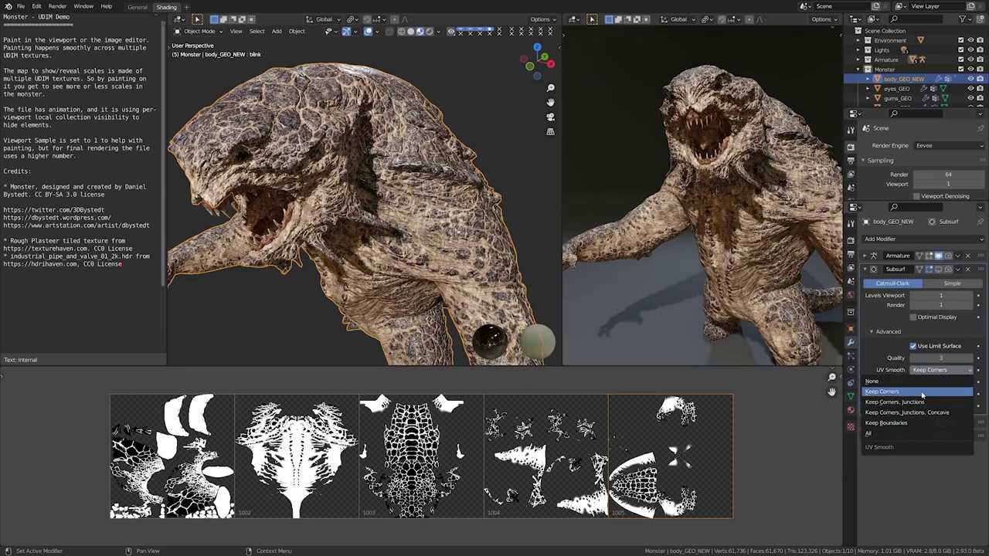
- Keep the monster's UV Smooth at Keep Corners, orbit it, then move a vertex in Edit Mode
{"action": "left_click", "coordinate": [922, 393]}
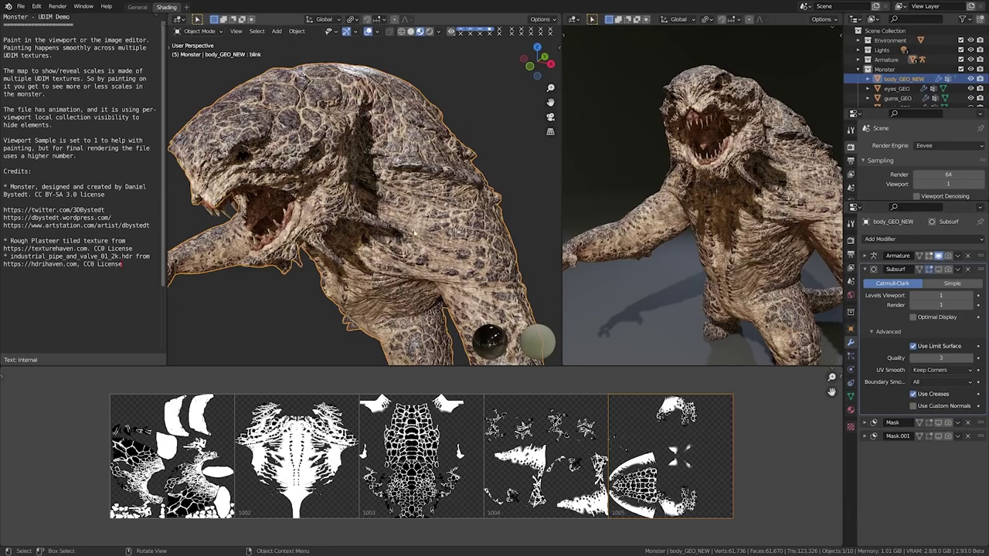
{"action": "middle_click_drag", "start_coordinate": [313, 194], "coordinate": [300, 164]}
{"action": "scroll", "coordinate": [301, 170], "scroll_direction": "up", "scroll_amount": 3}
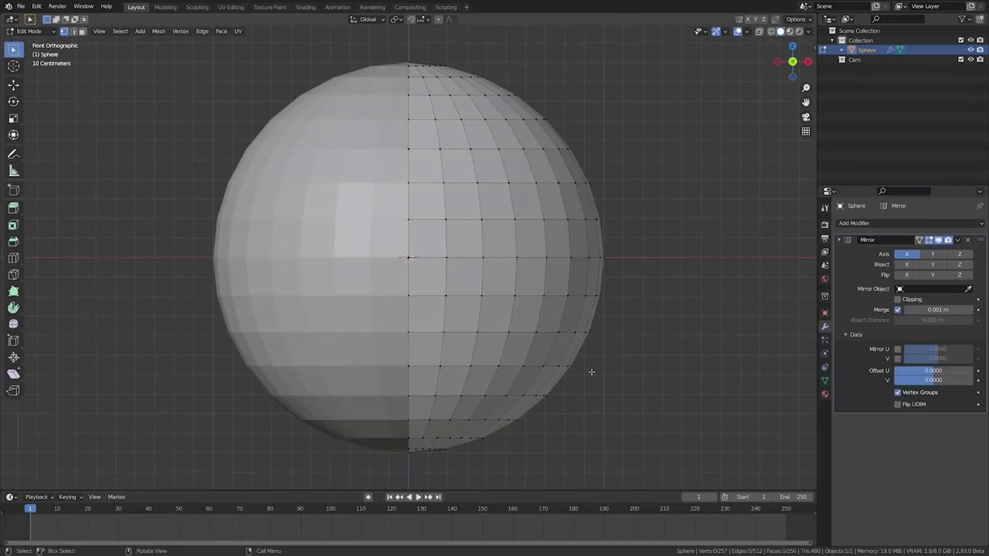
{"action": "scroll", "coordinate": [409, 260], "scroll_direction": "up", "scroll_amount": 8}
{"action": "left_click_drag", "start_coordinate": [425, 260], "coordinate": [407, 257]}
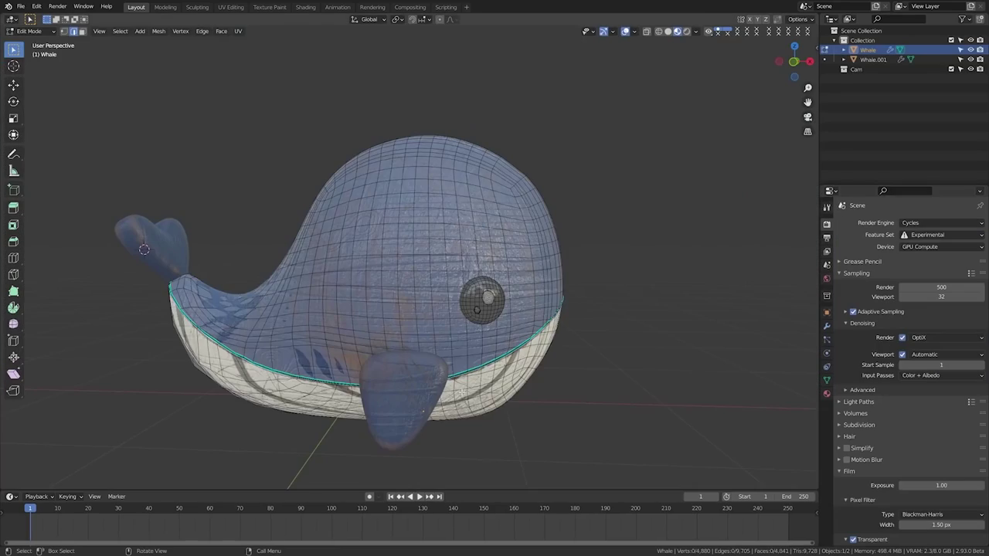
- Zoom in on the whale's belly seam and switch the viewport to Solid shading
{"action": "mouse_move", "coordinate": [462, 394]}
{"action": "middle_mouse_down"}
{"action": "mouse_move", "coordinate": [405, 407]}
{"action": "mouse_move", "coordinate": [342, 360]}
{"action": "middle_mouse_up"}
{"action": "scroll", "coordinate": [405, 407], "scroll_direction": "up", "scroll_amount": 6}
{"action": "scroll", "coordinate": [343, 360], "scroll_direction": "up", "scroll_amount": 3}
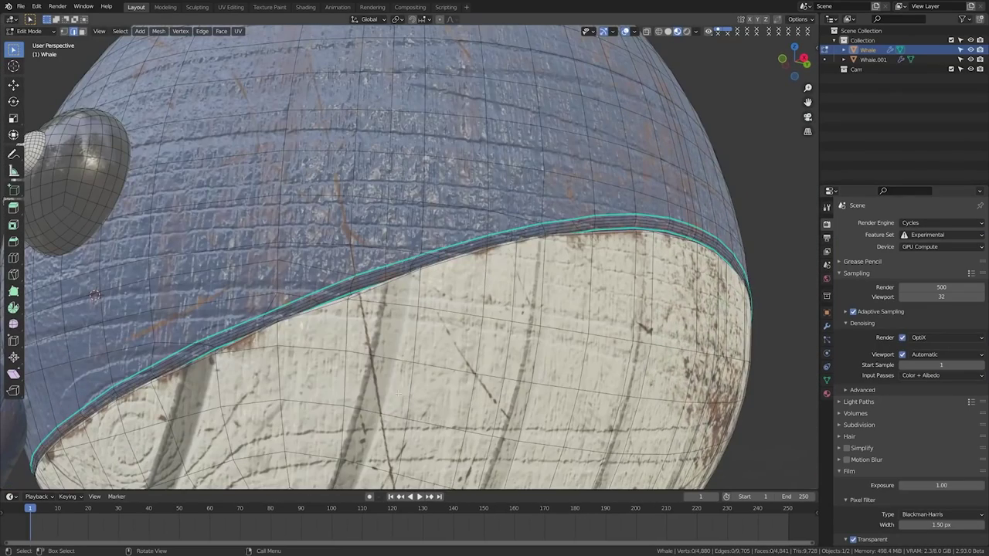
{"action": "key", "text": "z"}
{"action": "left_click", "coordinate": [360, 368]}
{"action": "scroll", "coordinate": [361, 367], "scroll_direction": "up", "scroll_amount": 5}
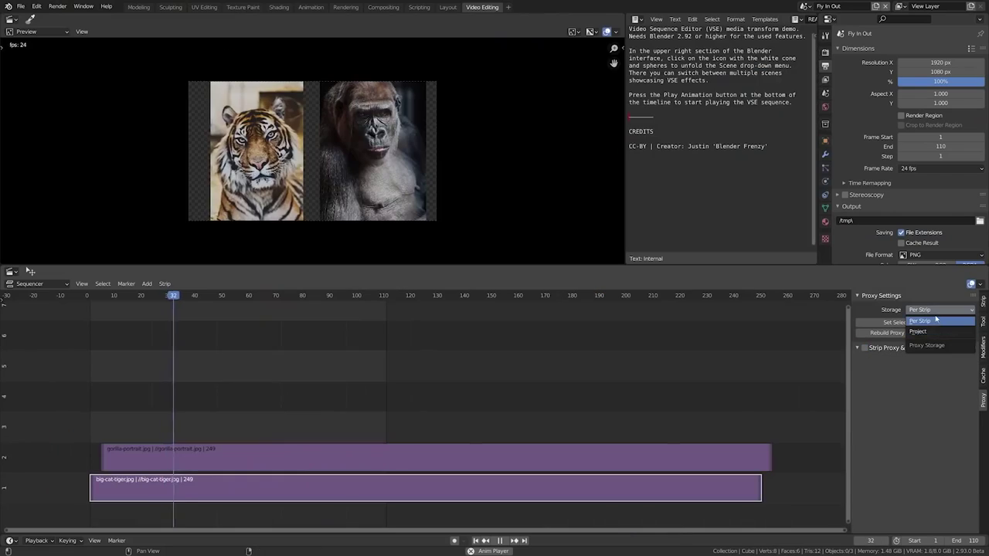
- Keep proxy Storage on Per Strip and drop the greasepencil rig animation clip above the drawing footage
{"action": "left_click", "coordinate": [935, 318]}
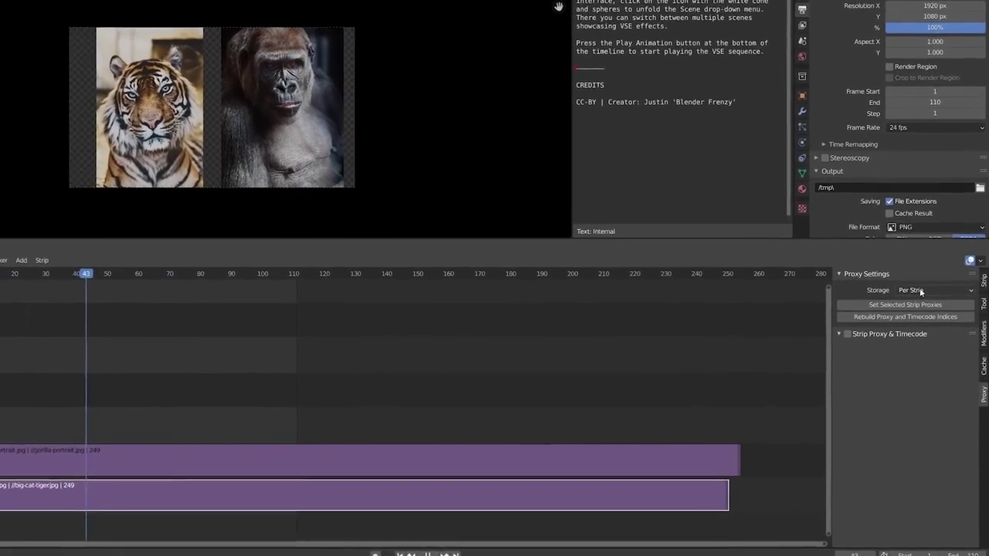
{"action": "left_click", "coordinate": [933, 309]}
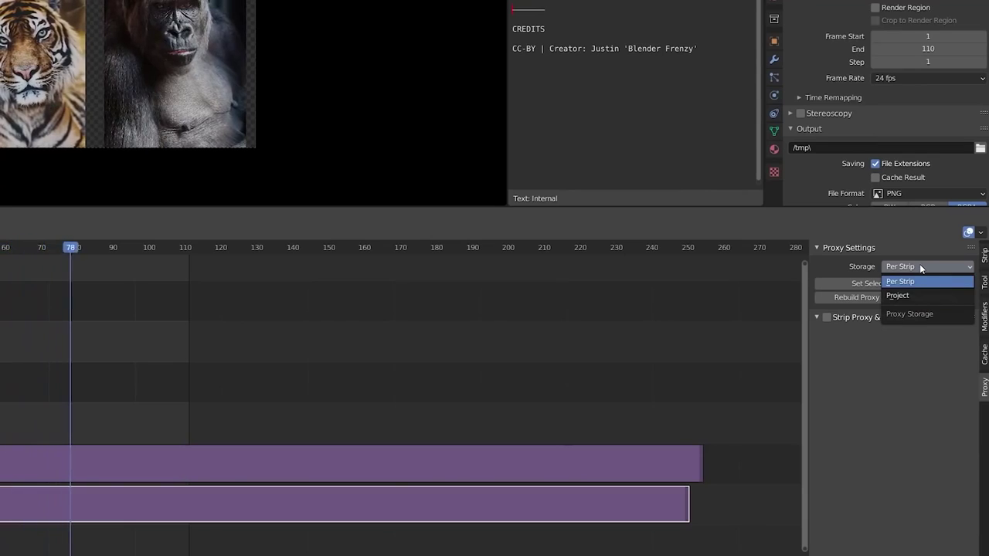
{"action": "left_click", "coordinate": [919, 282]}
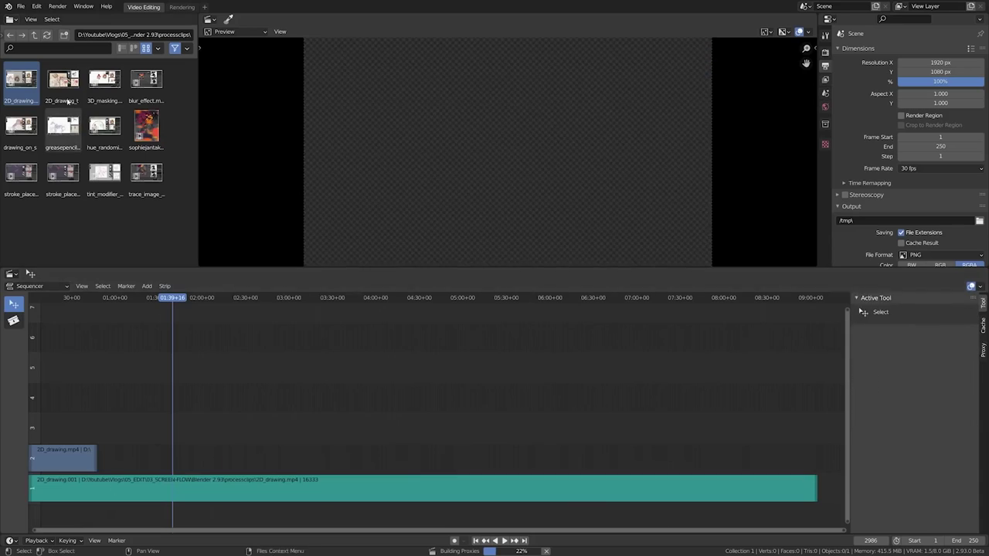
{"action": "left_click_drag", "start_coordinate": [62, 127], "coordinate": [274, 372]}
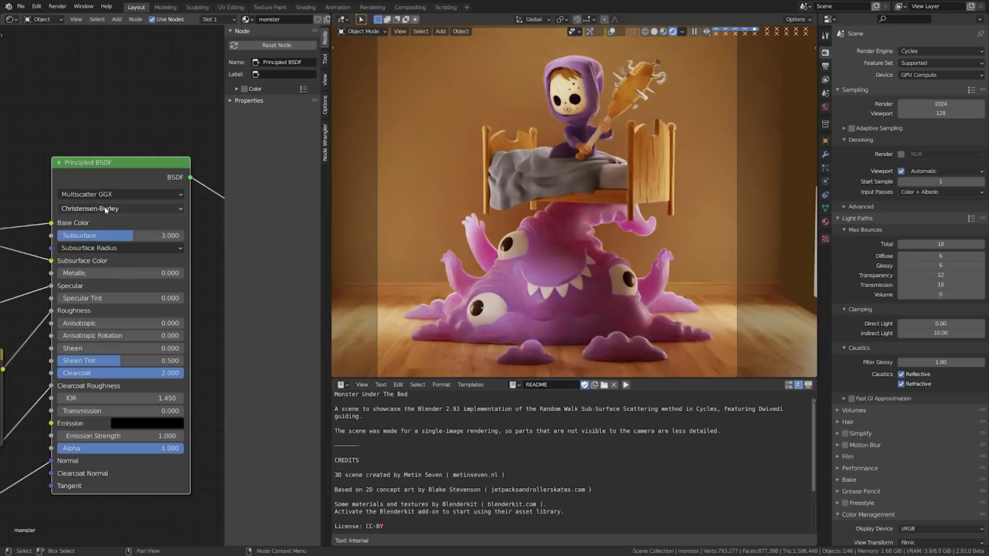
- Change the Principled BSDF subsurface method from Christensen-Burley to Random Walk
{"action": "left_click", "coordinate": [106, 209]}
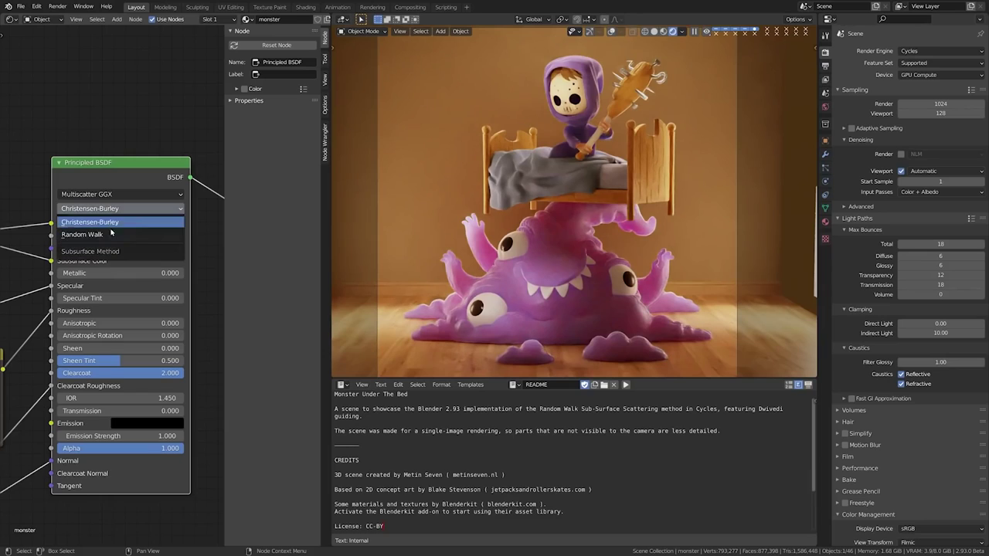
{"action": "left_click", "coordinate": [110, 235]}
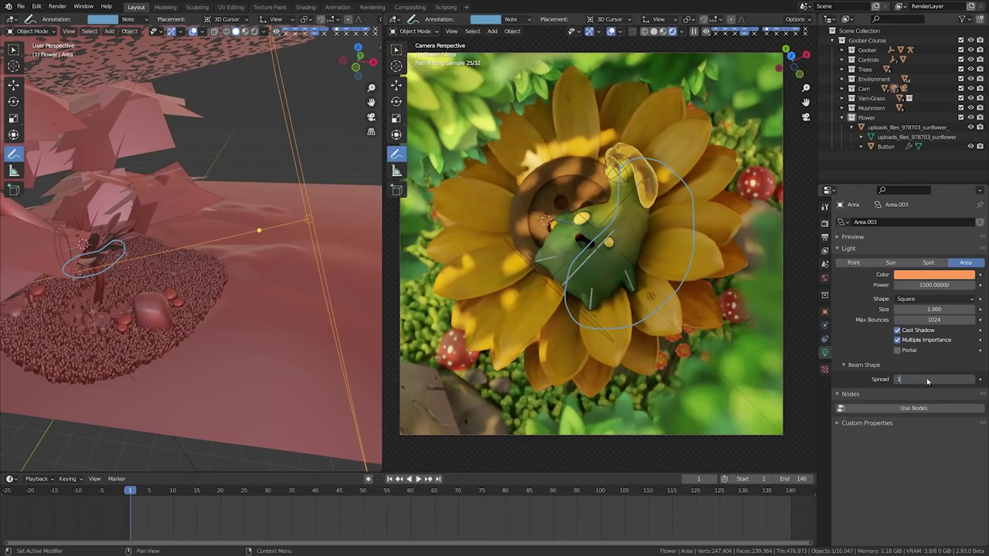
- Commit a 1° beam spread on the area light and start Expand Mask on the goat
{"action": "key", "text": "Return"}
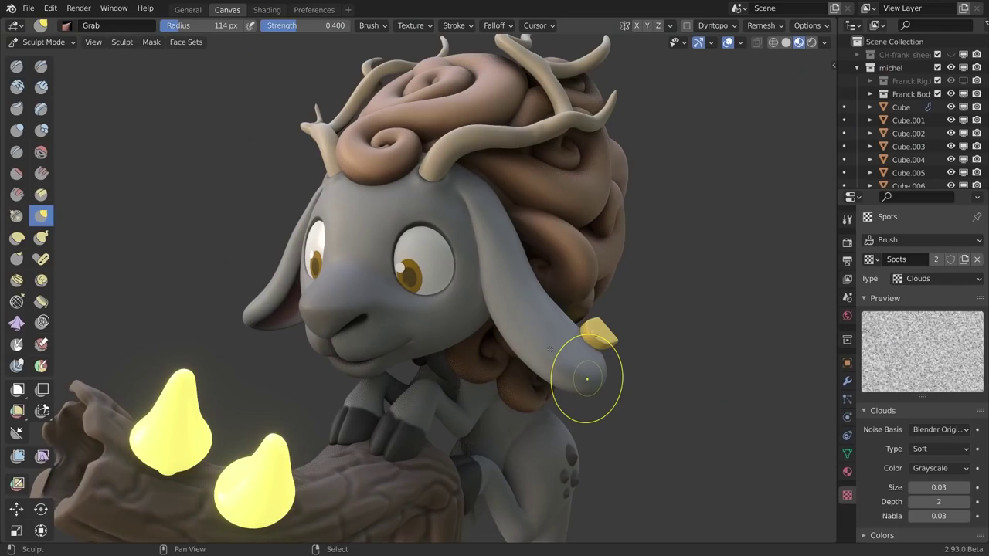
{"action": "key", "text": "shift+a"}
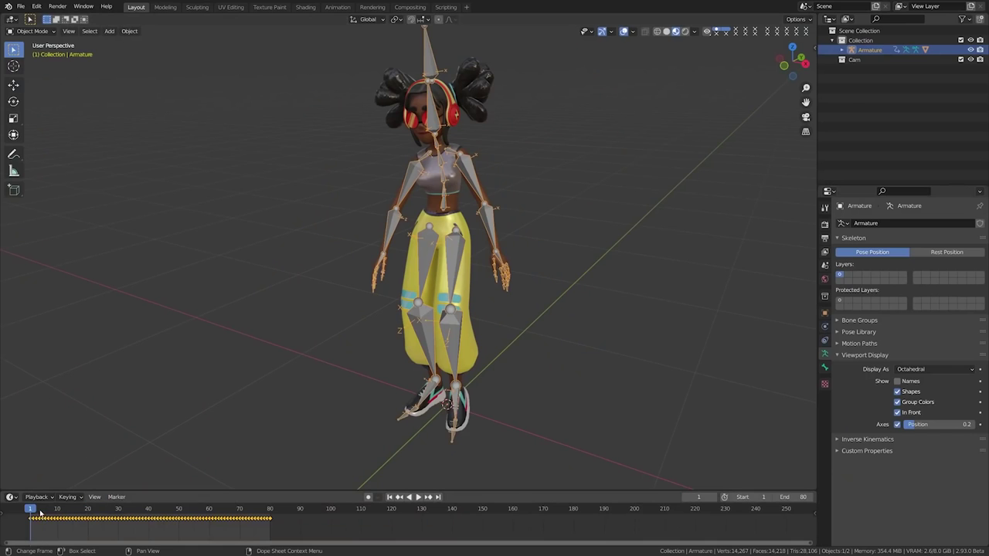
- At frame 29 of the walk, shift the bone Axes Position to 0.3
{"action": "left_click_drag", "start_coordinate": [40, 512], "coordinate": [115, 512]}
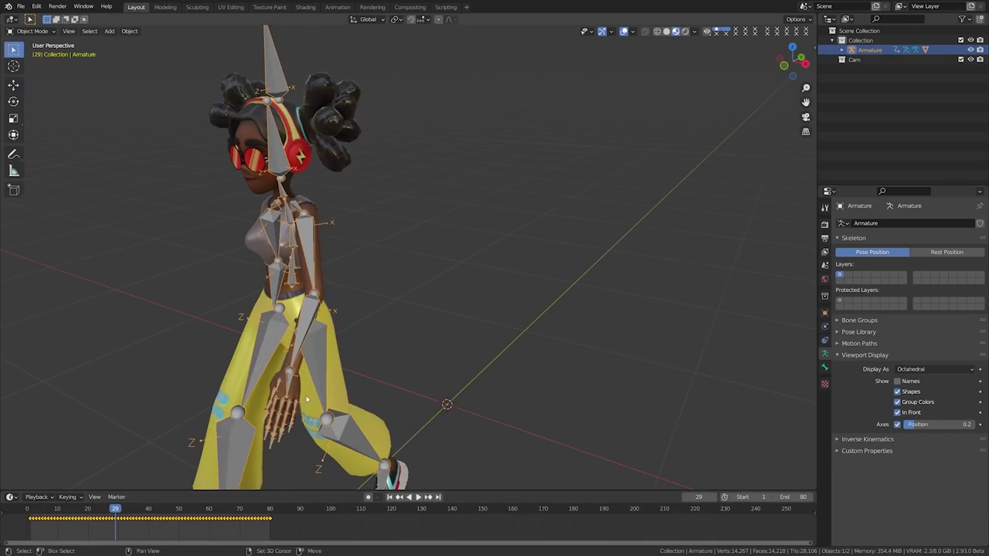
{"action": "middle_click_drag", "start_coordinate": [306, 399], "coordinate": [363, 390]}
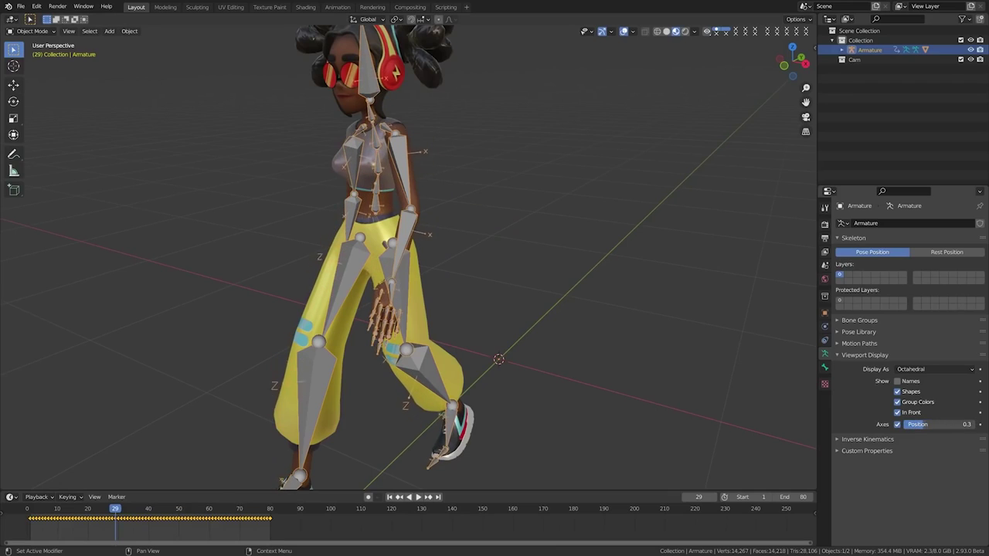
{"action": "left_click_drag", "start_coordinate": [934, 427], "coordinate": [925, 427]}
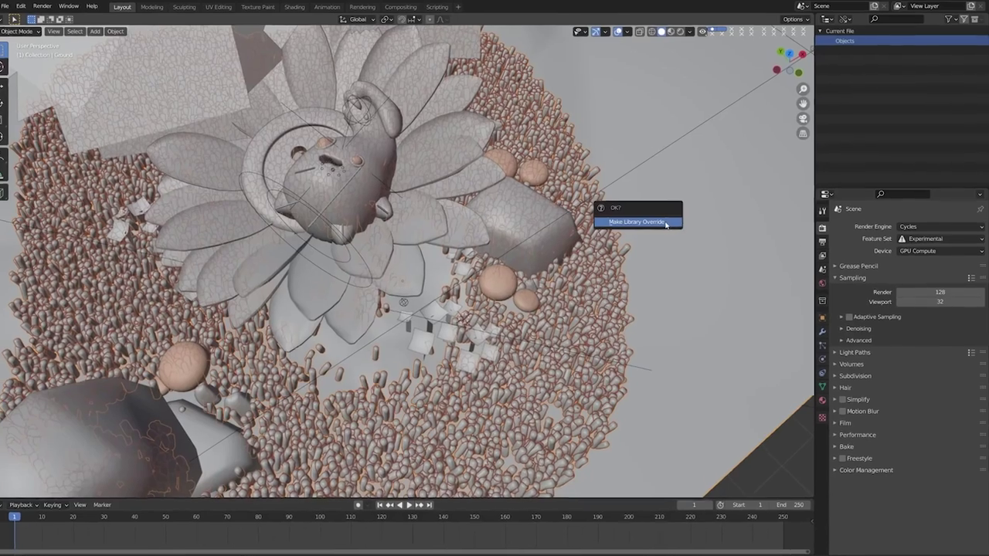
- Make a library override and inspect the overridden items under Ground
{"action": "left_click", "coordinate": [669, 219]}
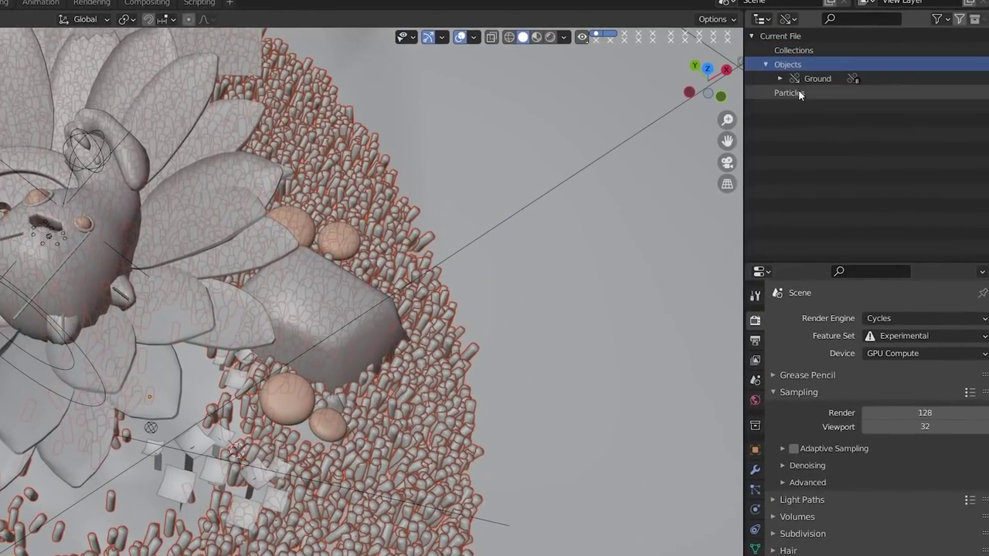
{"action": "left_click", "coordinate": [779, 79]}
{"action": "left_click", "coordinate": [838, 102]}
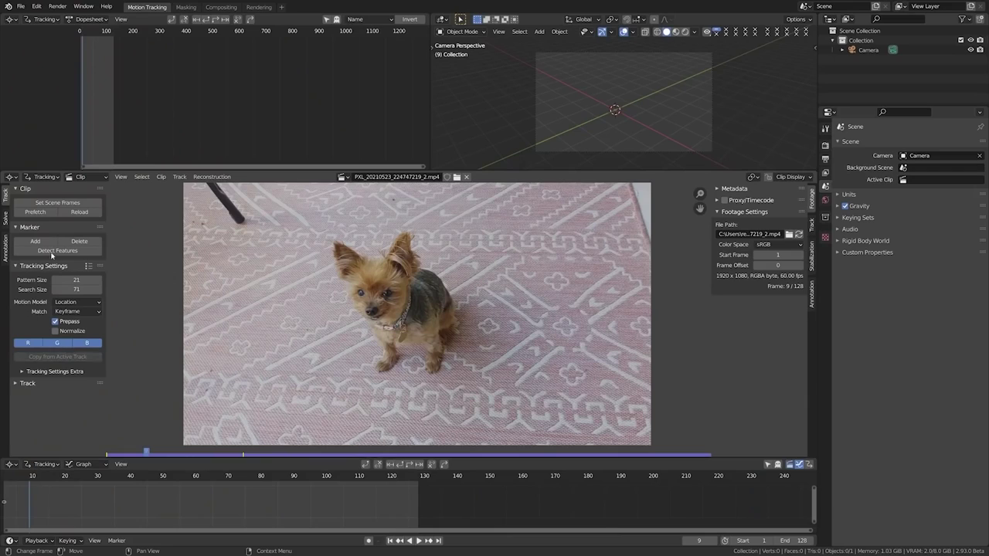
- Detect features in the dog clip and track all markers forwards
{"action": "left_click", "coordinate": [54, 251]}
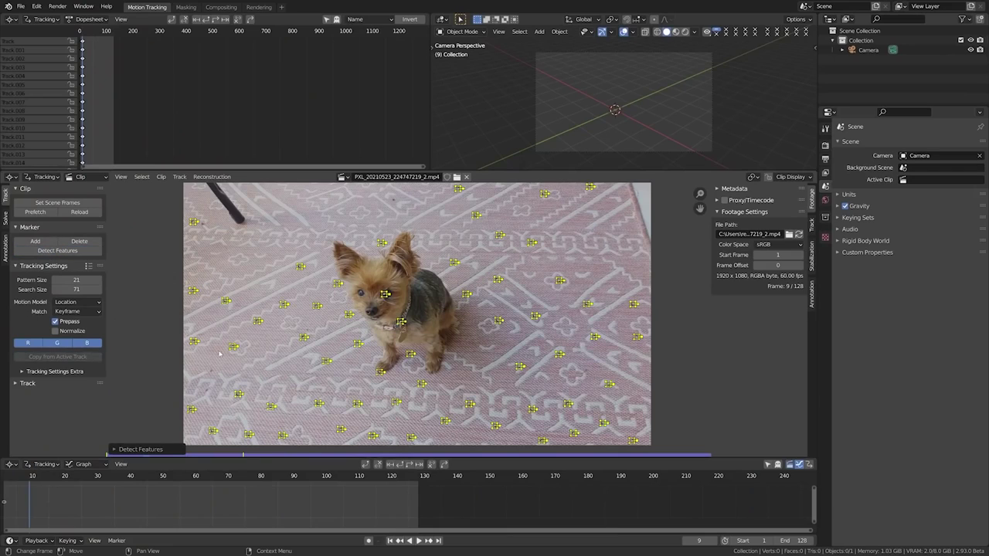
{"action": "left_click", "coordinate": [178, 178]}
{"action": "mouse_move", "coordinate": [266, 200]}
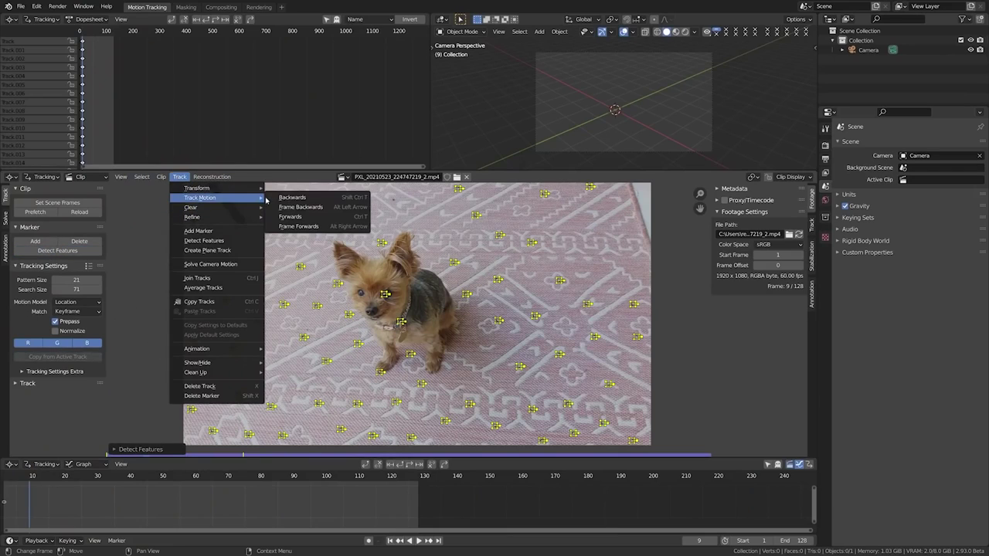
{"action": "left_click", "coordinate": [303, 218]}
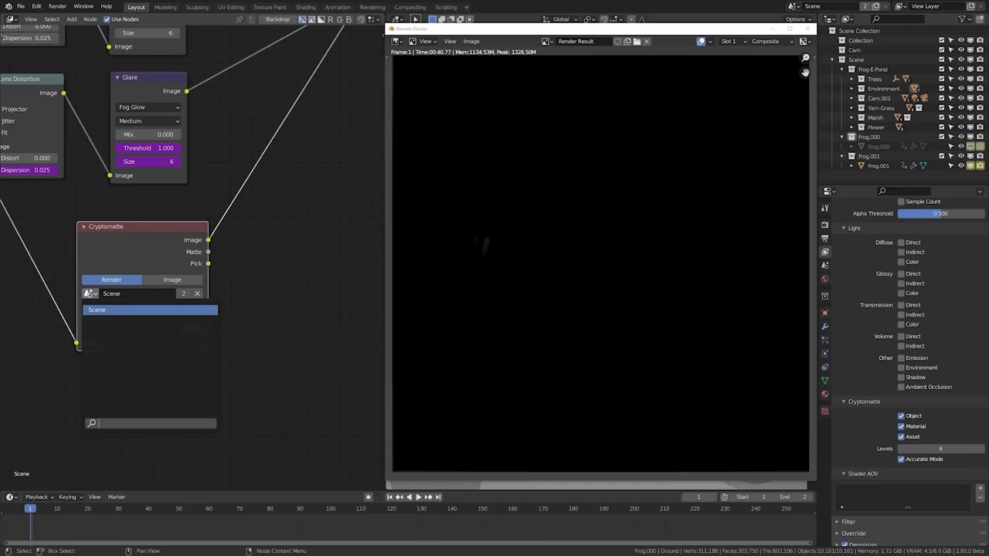
- Isolate Frog.001 with Cryptomatte using Scene as the source
{"action": "left_click", "coordinate": [112, 310]}
{"action": "type", "text": "01"}
{"action": "key", "text": "Return"}
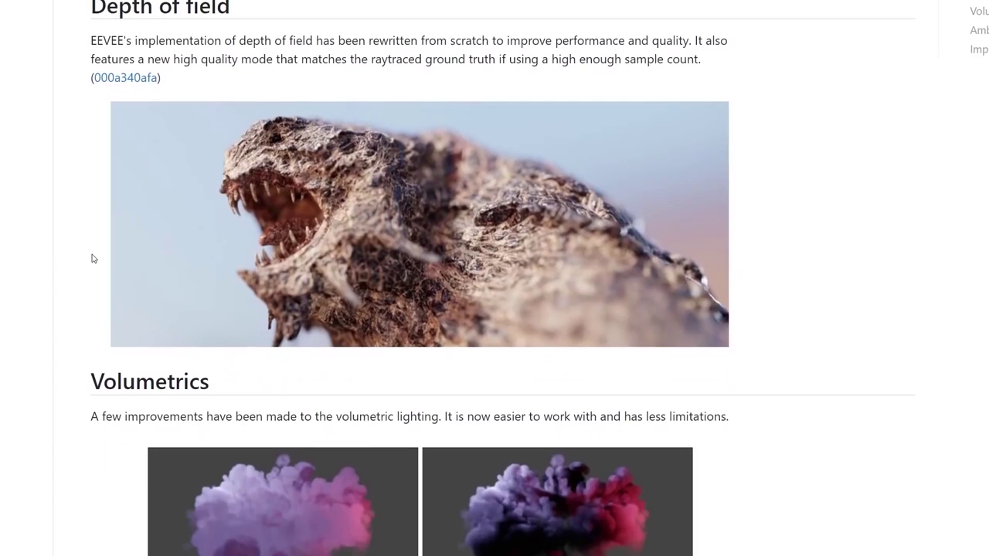
- Scroll down through the volumetrics and library override release notes
{"action": "scroll", "coordinate": [93, 259], "scroll_direction": "down", "scroll_amount": 3}
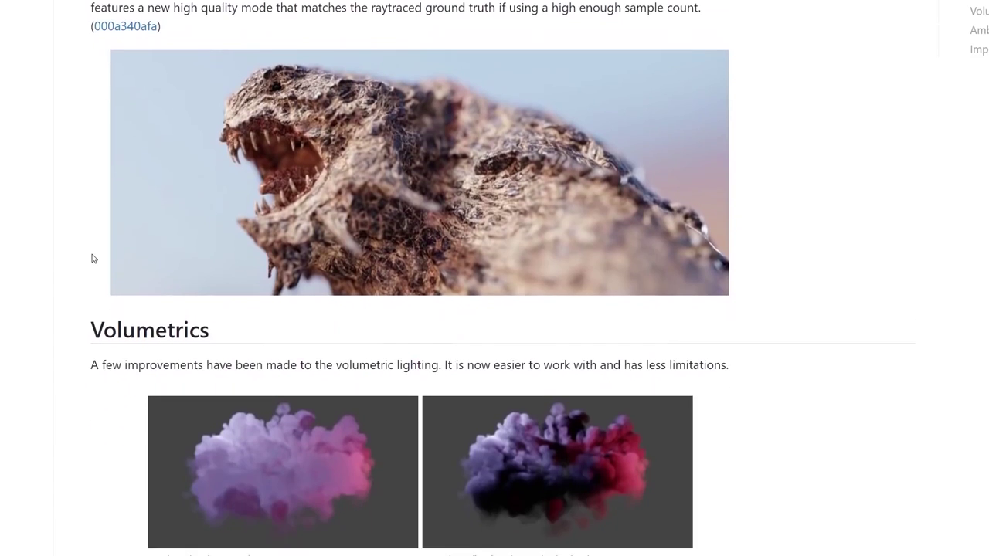
{"action": "scroll", "coordinate": [93, 259], "scroll_direction": "down", "scroll_amount": 4}
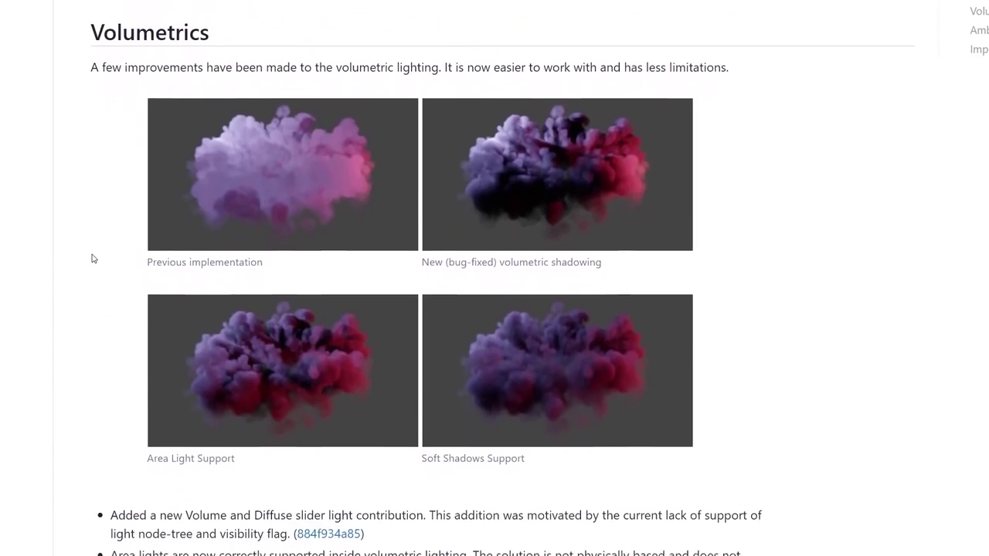
{"action": "scroll", "coordinate": [93, 259], "scroll_direction": "down", "scroll_amount": 3}
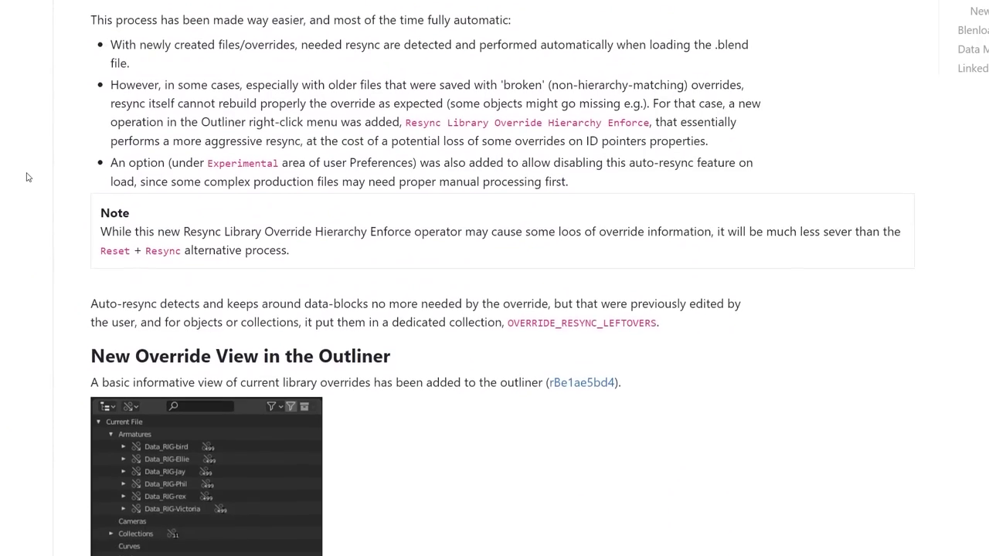
{"action": "scroll", "coordinate": [27, 178], "scroll_direction": "down", "scroll_amount": 3}
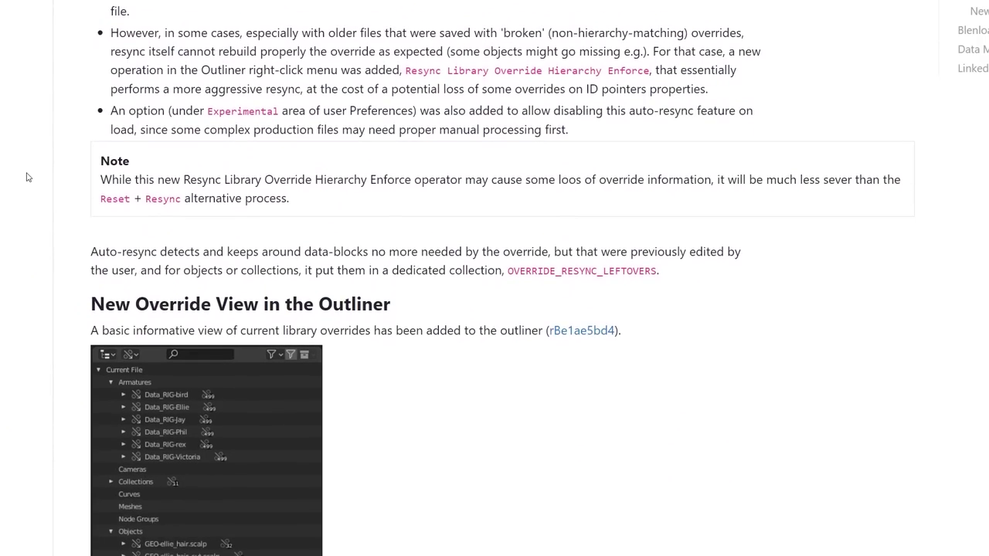
{"action": "scroll", "coordinate": [27, 178], "scroll_direction": "down", "scroll_amount": 3}
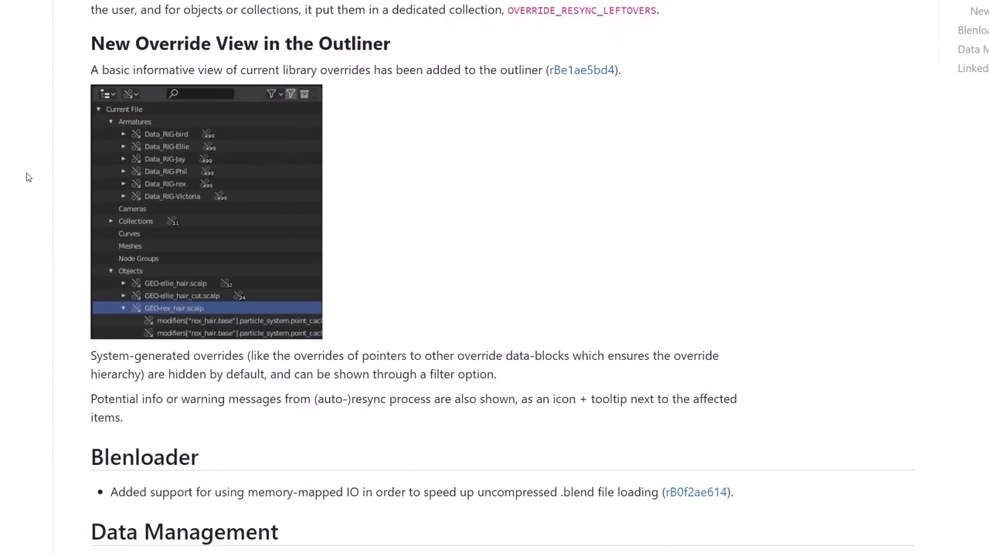
{"action": "scroll", "coordinate": [27, 178], "scroll_direction": "down", "scroll_amount": 2}
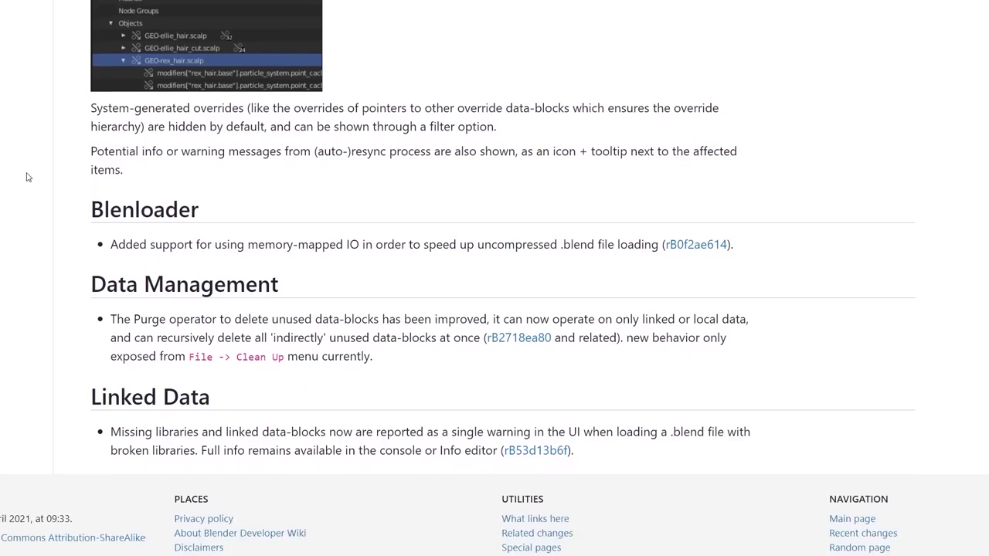